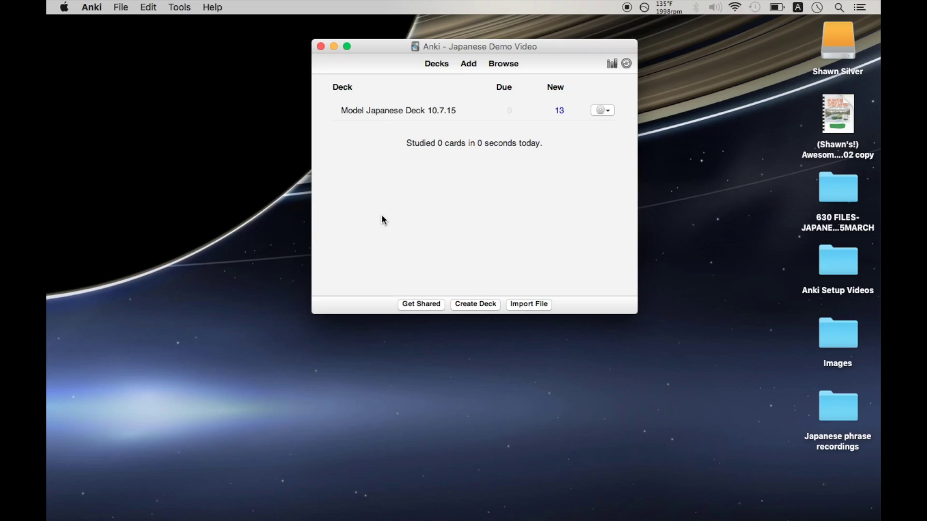
# - Open Anki's card Browser from the main window toolbar
pyautogui.click(502, 64)
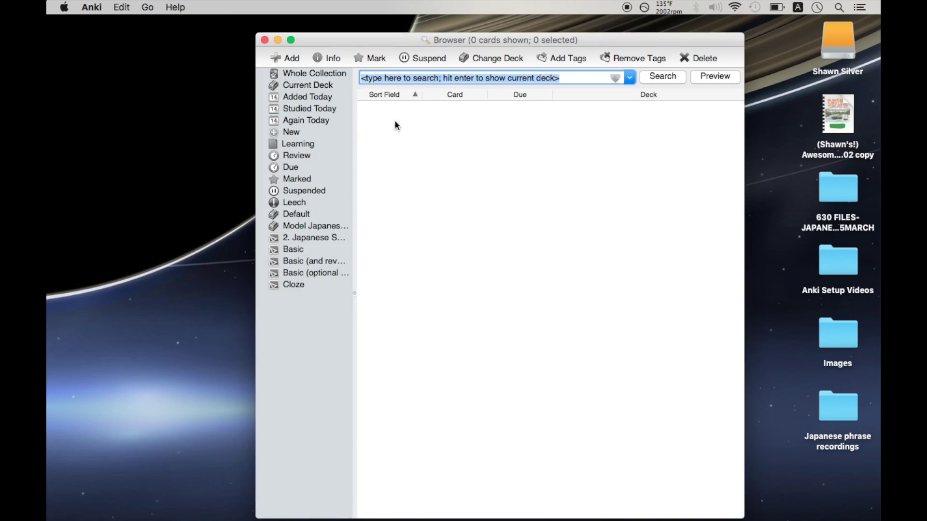
# - List the '2. Japanese S...' note type's notes and look through the 来週 note's fields
pyautogui.click(293, 237)
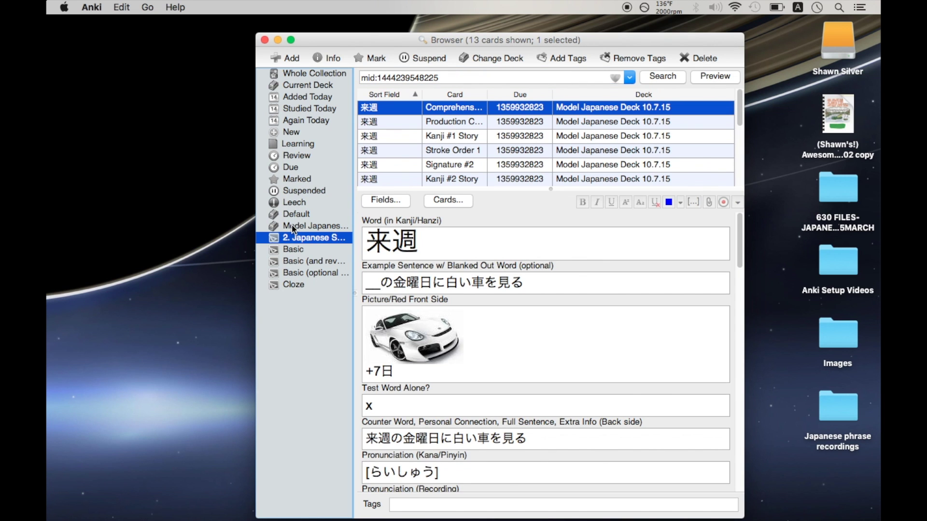
pyautogui.scroll(-15, 505, 333)
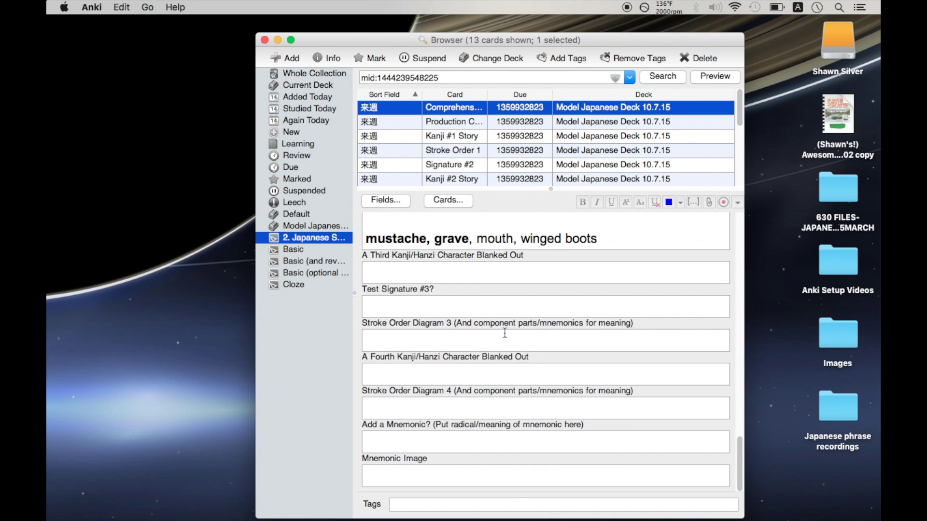
pyautogui.scroll(5, 504, 333)
pyautogui.scroll(10, 504, 333)
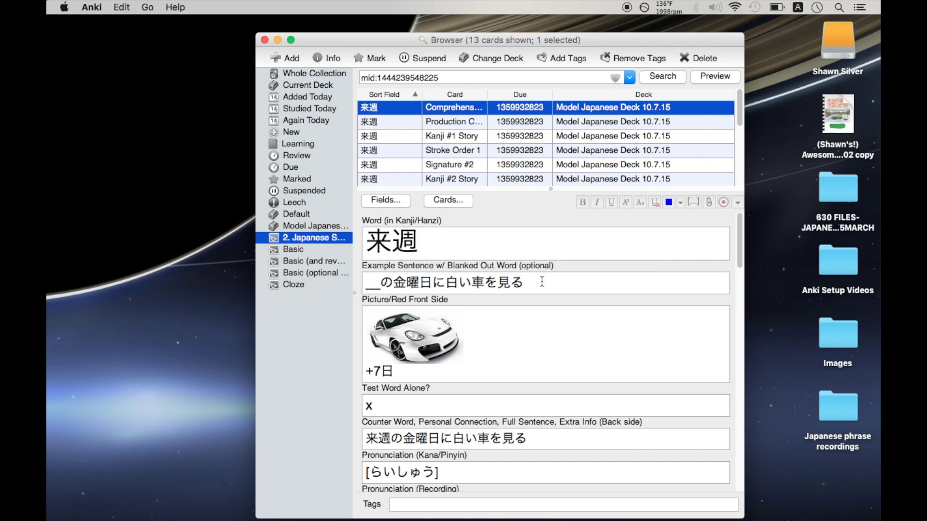
pyautogui.scroll(-4, 457, 402)
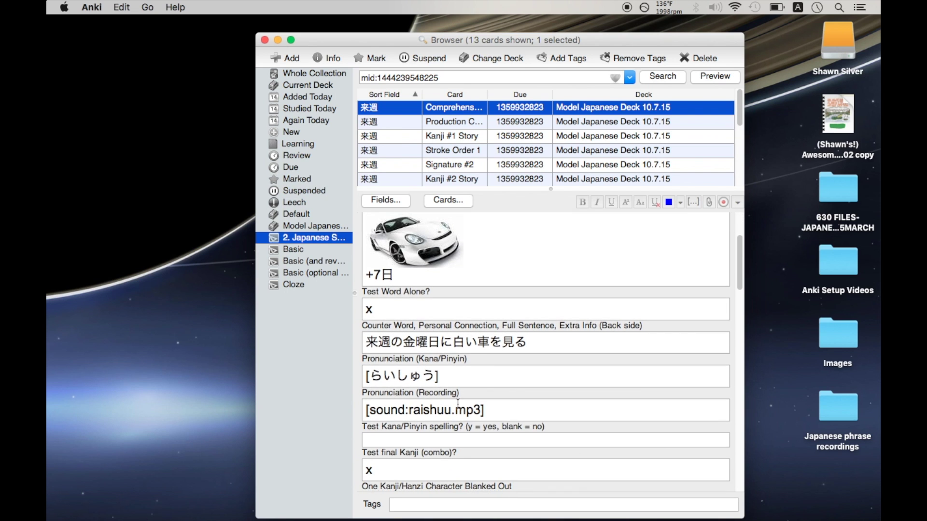
pyautogui.scroll(-5, 458, 403)
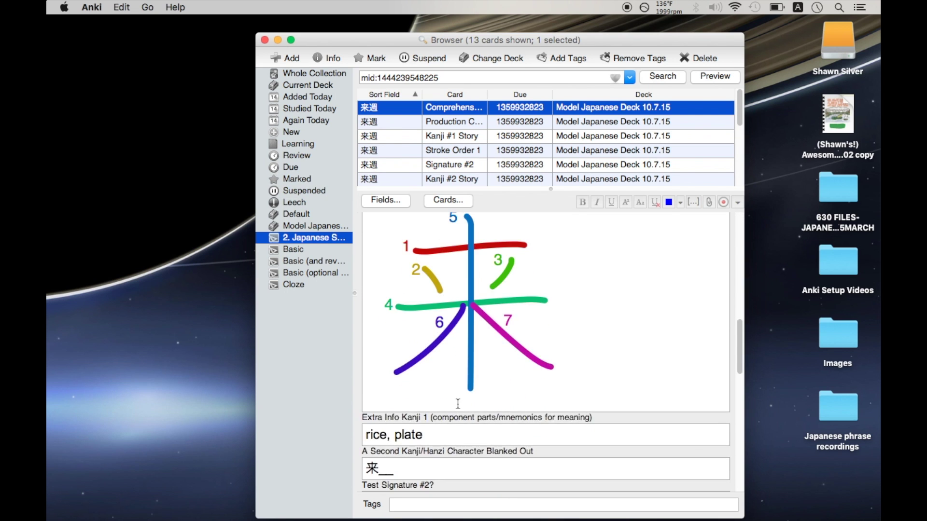
pyautogui.scroll(10, 457, 403)
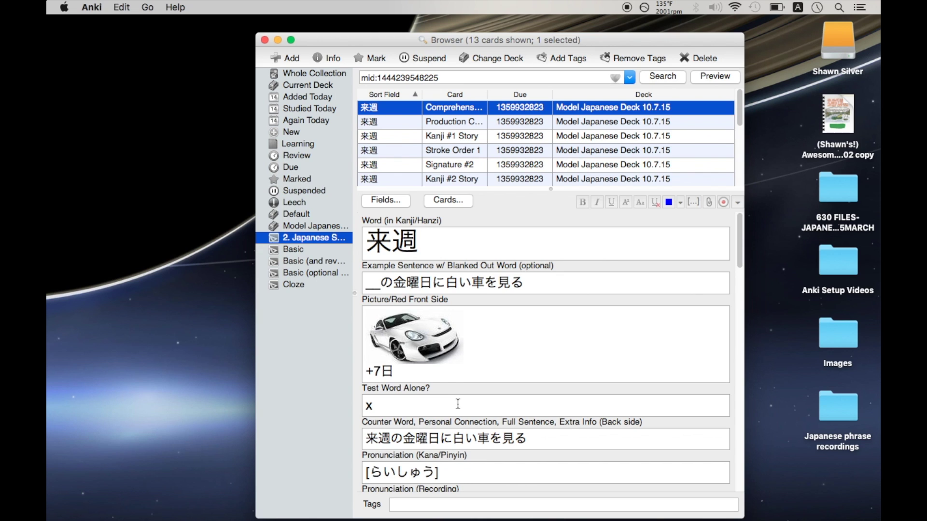
pyautogui.scroll(-5, 458, 404)
pyautogui.scroll(5, 457, 404)
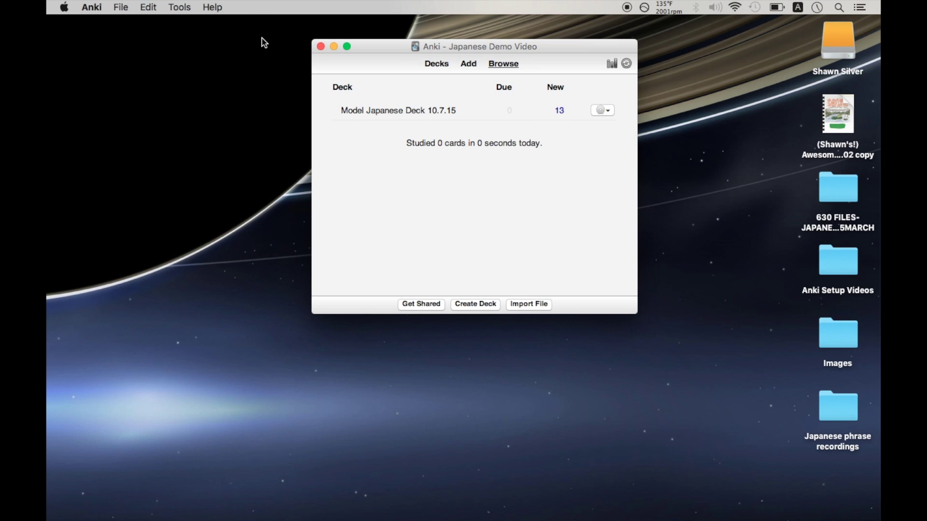
# - Close the Browser, start a new note, and enter 猫 in the Word field with Japanese input
pyautogui.click(264, 40)
pyautogui.click(468, 64)
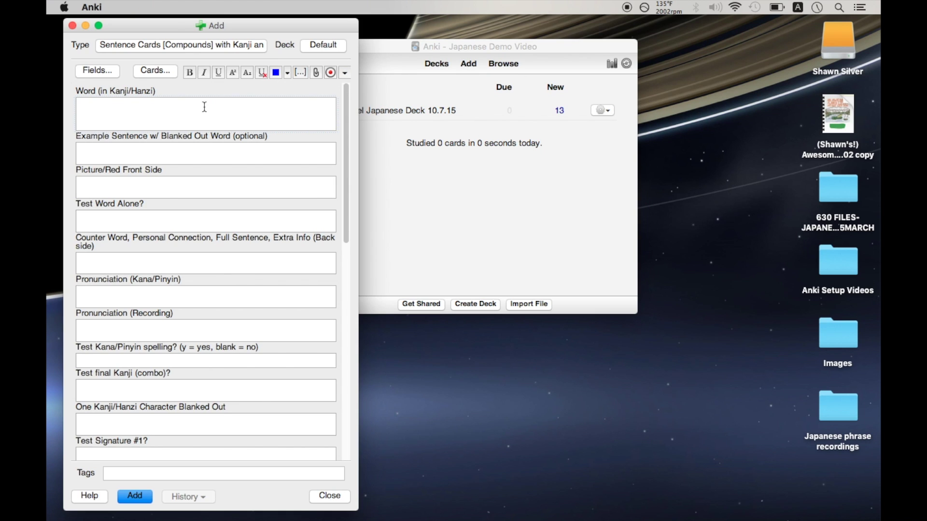
pyautogui.write('neko')
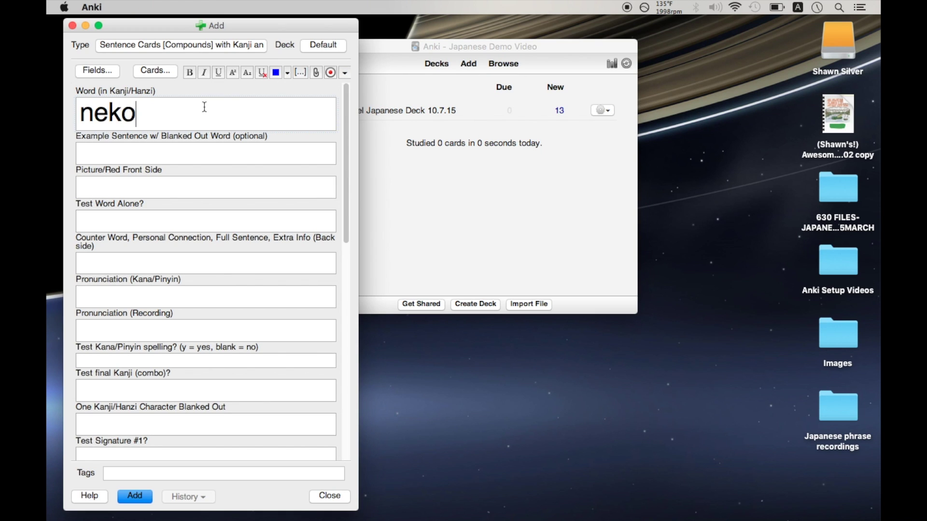
pyautogui.press('BackSpace')
pyautogui.press('BackSpace')
pyautogui.press('BackSpace')
pyautogui.press('BackSpace')
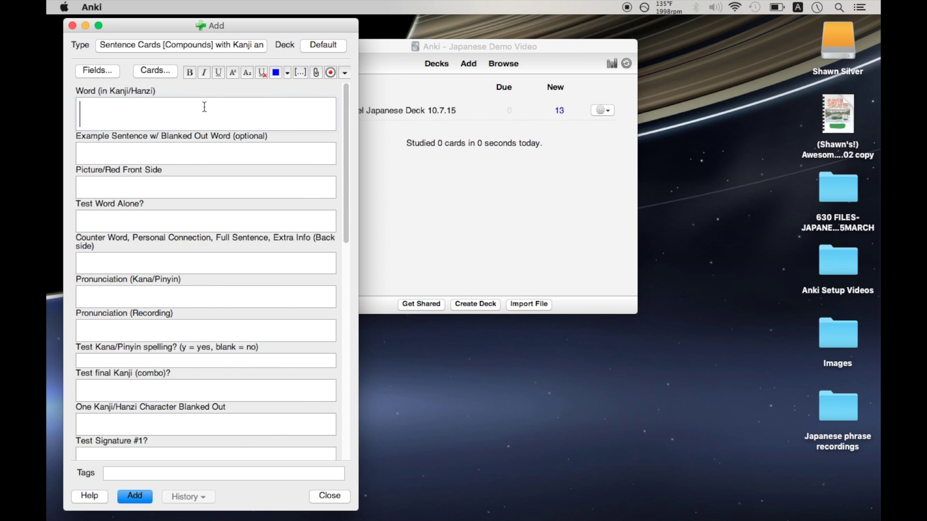
pyautogui.hotkey('ctrl', 'space')
pyautogui.write('猫')
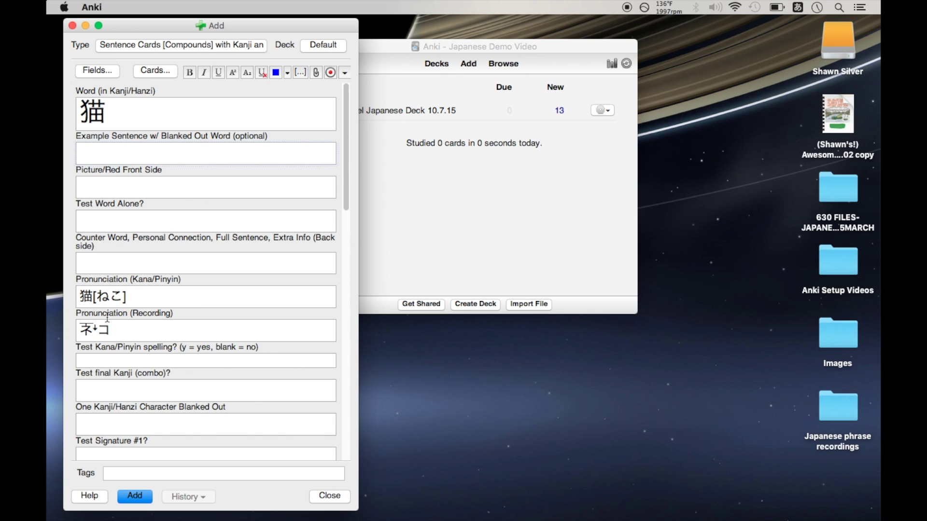
# - Check the auto-filled 猫[ねこ] reading and ネ↓コ pitch accent, placing the caret after ネ↓コ
pyautogui.scroll(-10, 107, 317)
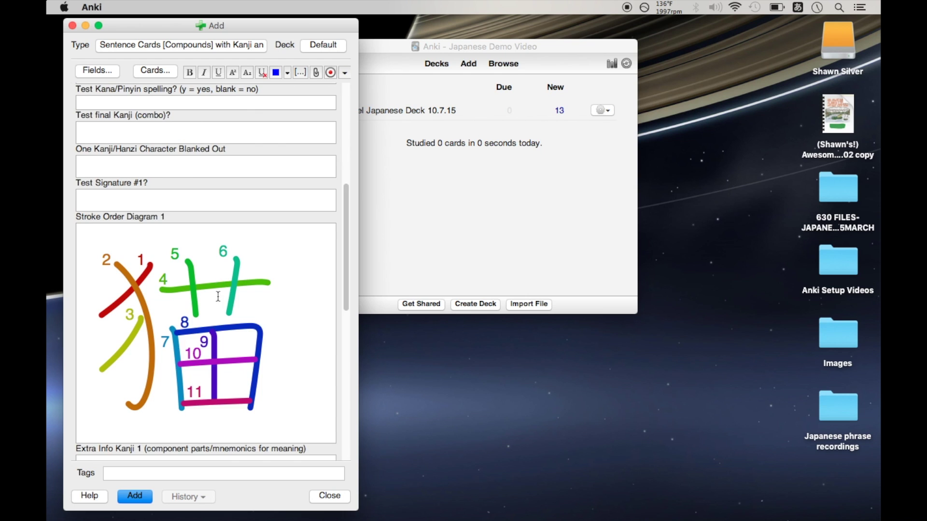
pyautogui.scroll(7, 218, 296)
pyautogui.scroll(4, 207, 215)
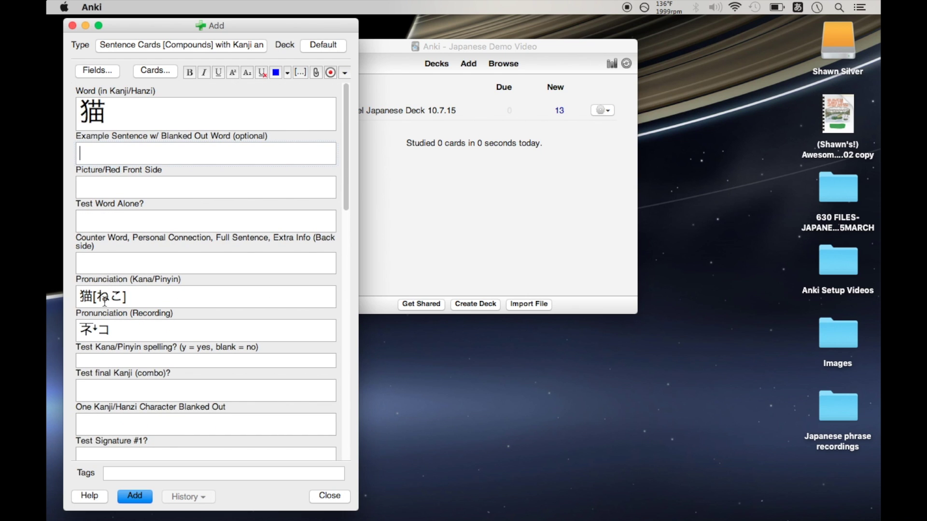
pyautogui.scroll(-5, 159, 295)
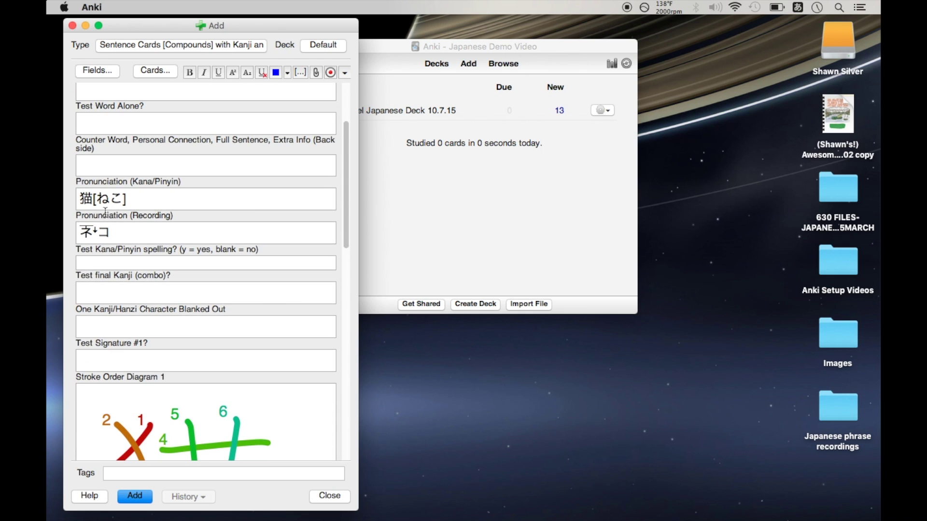
pyautogui.moveTo(109, 236); pyautogui.dragTo(71, 236)
pyautogui.scroll(-5, 147, 233)
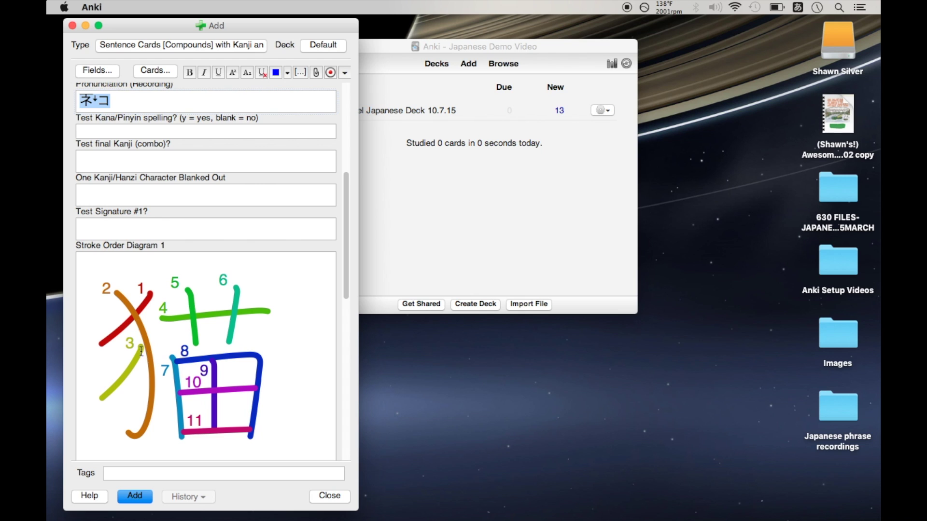
pyautogui.click(179, 125)
pyautogui.scroll(1, 178, 125)
pyautogui.scroll(6, 178, 125)
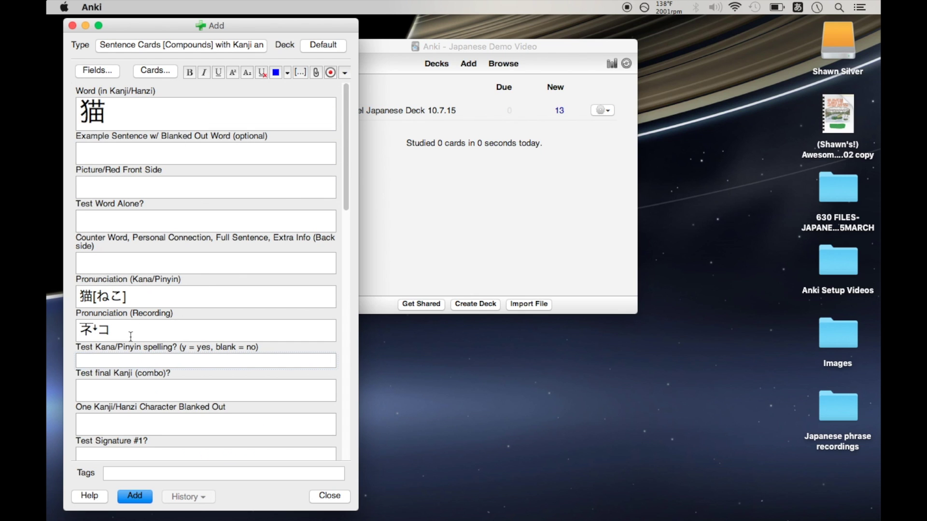
pyautogui.moveTo(163, 327); pyautogui.dragTo(73, 333)
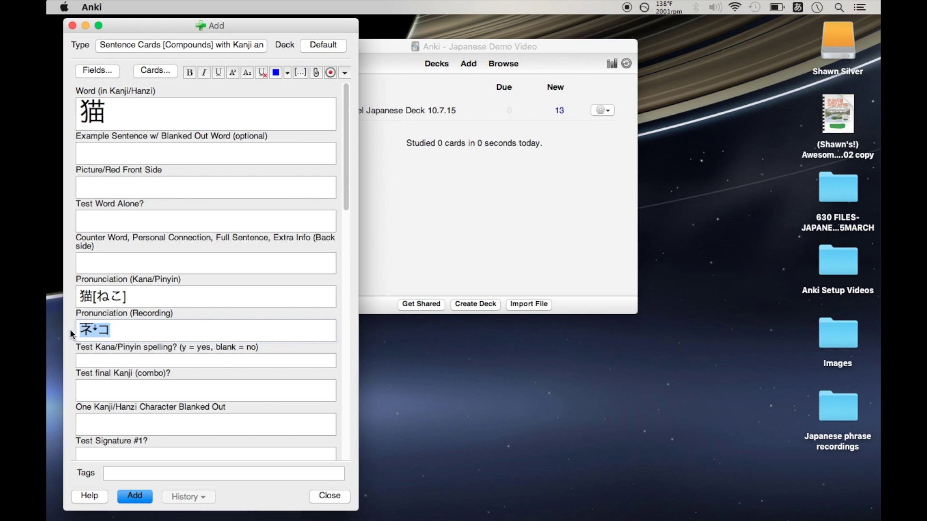
pyautogui.click(133, 331)
pyautogui.moveTo(115, 332); pyautogui.dragTo(82, 331)
pyautogui.click(132, 330)
# - Insert neko.mp3 from the 630 FILES-JAPANESE-25MARCH folder into the Pronunciation (Recording) field
pyautogui.press('Return')
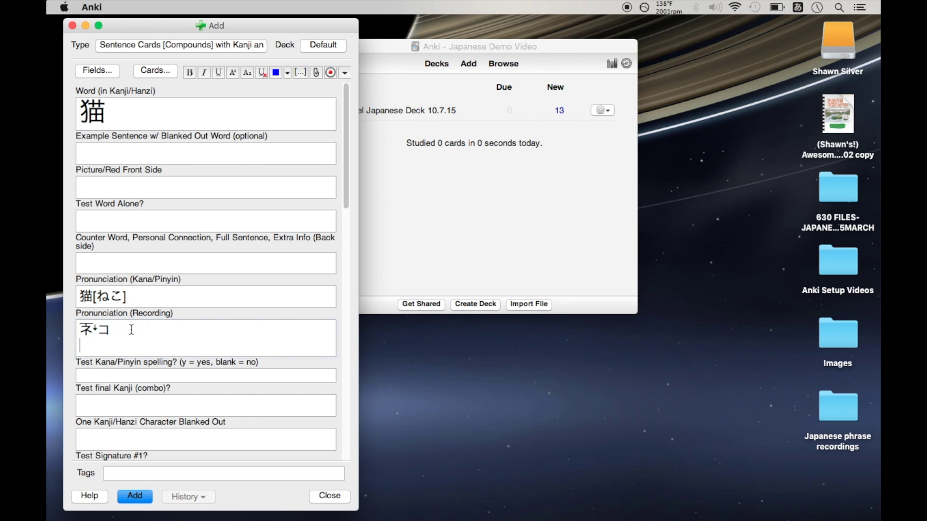
pyautogui.click(827, 189)
pyautogui.doubleClick(827, 189)
pyautogui.click(734, 198)
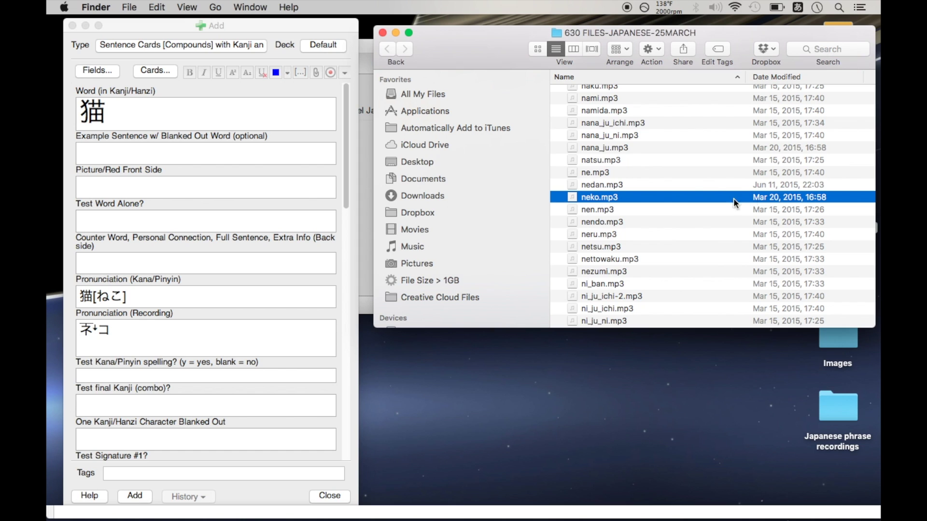
pyautogui.moveTo(587, 198); pyautogui.dragTo(145, 359)
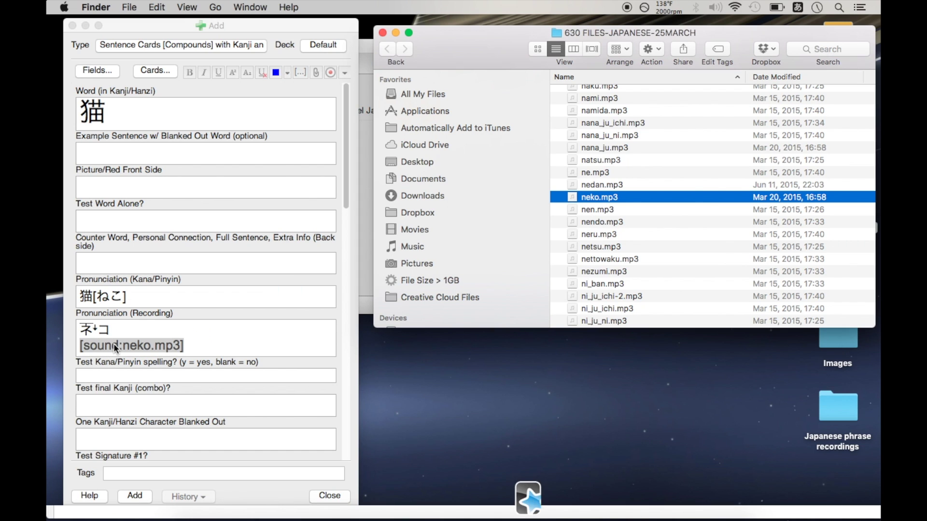
pyautogui.click(165, 340)
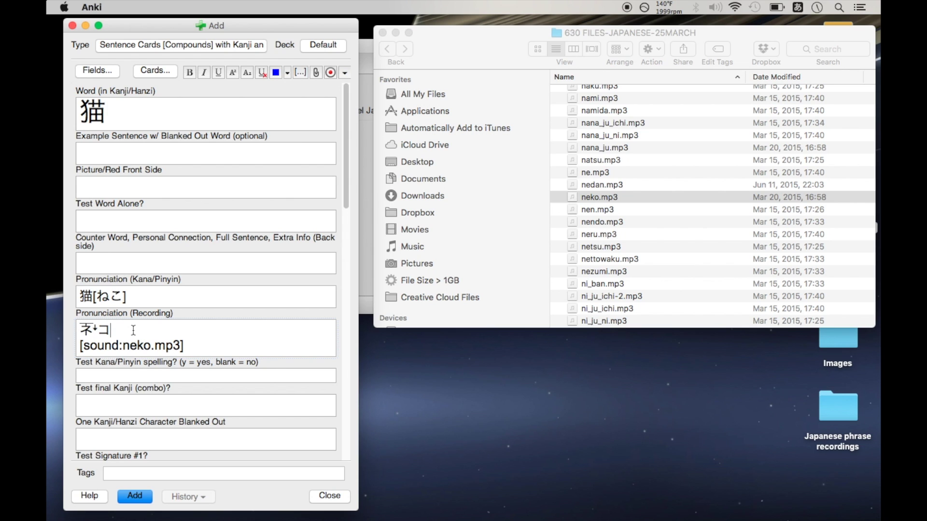
pyautogui.click(200, 343)
pyautogui.click(383, 32)
pyautogui.click(117, 376)
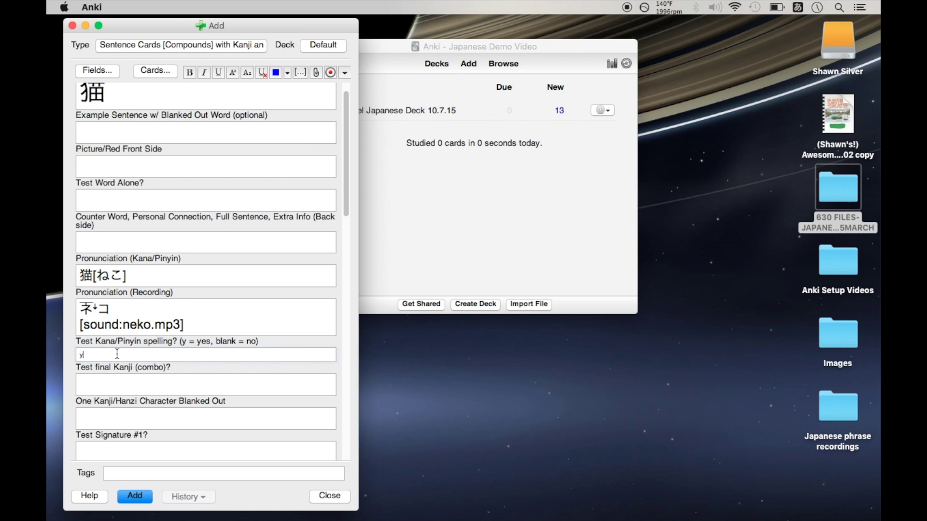
# - Switch back to English input and look over the 猫 note's remaining fields
pyautogui.hotkey('ctrl', 'space')
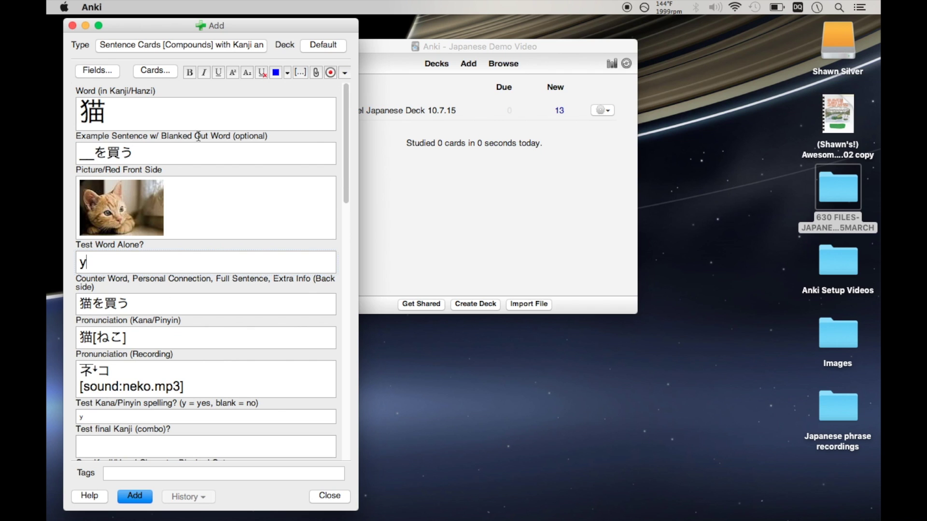
pyautogui.scroll(-5, 222, 312)
pyautogui.scroll(5, 222, 311)
pyautogui.click(161, 73)
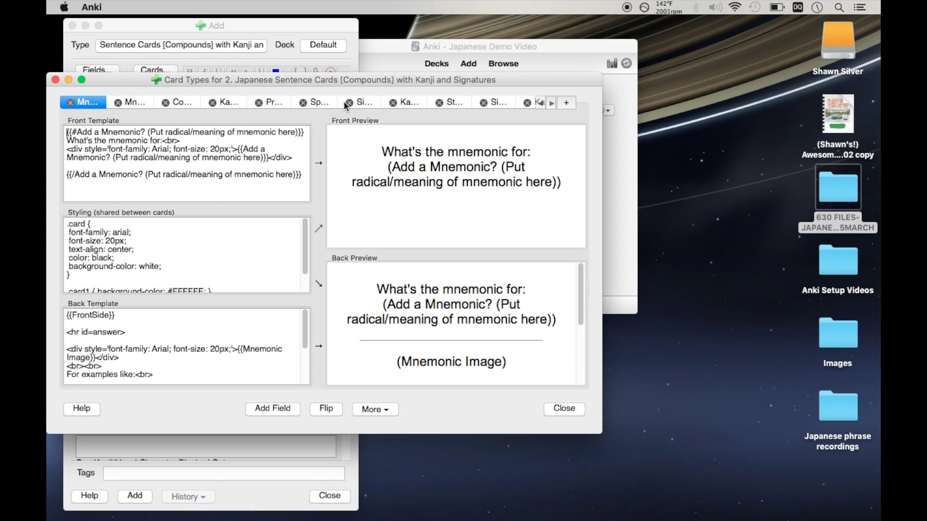
pyautogui.click(321, 102)
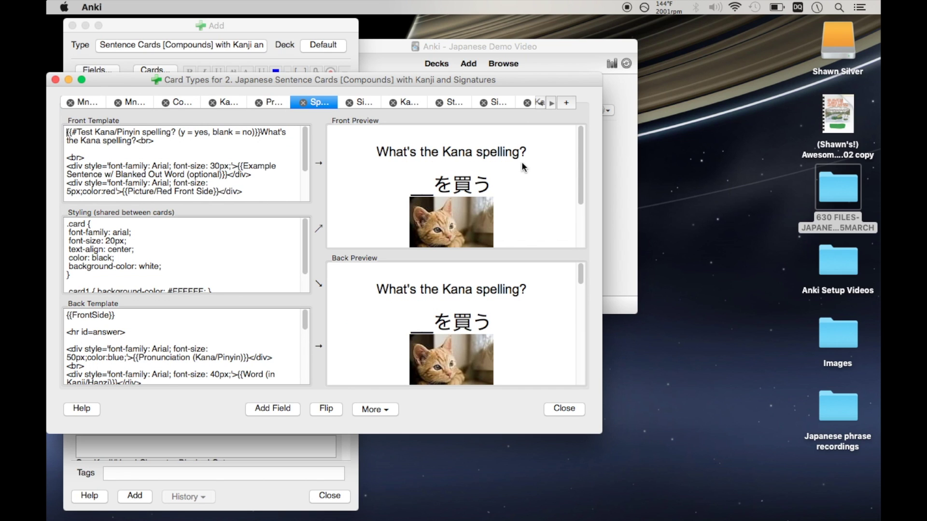
pyautogui.scroll(-2, 522, 170)
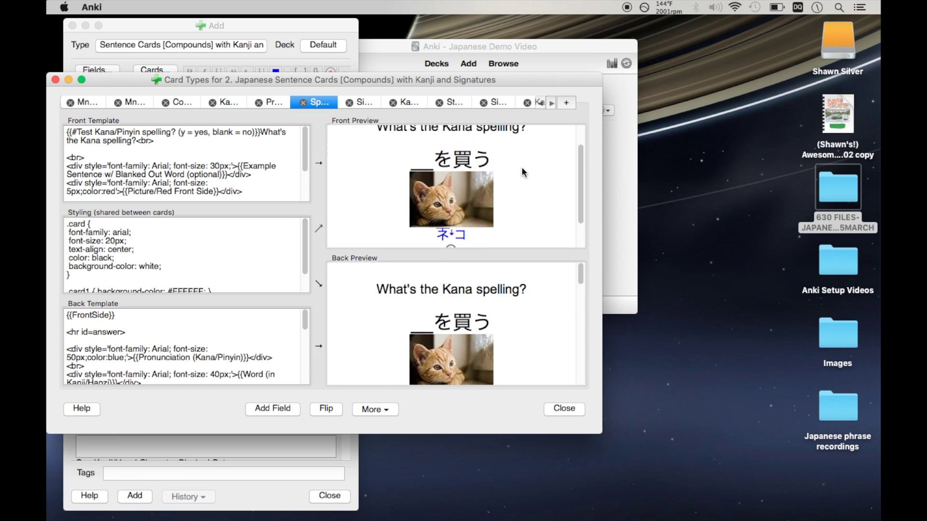
pyautogui.scroll(1, 521, 167)
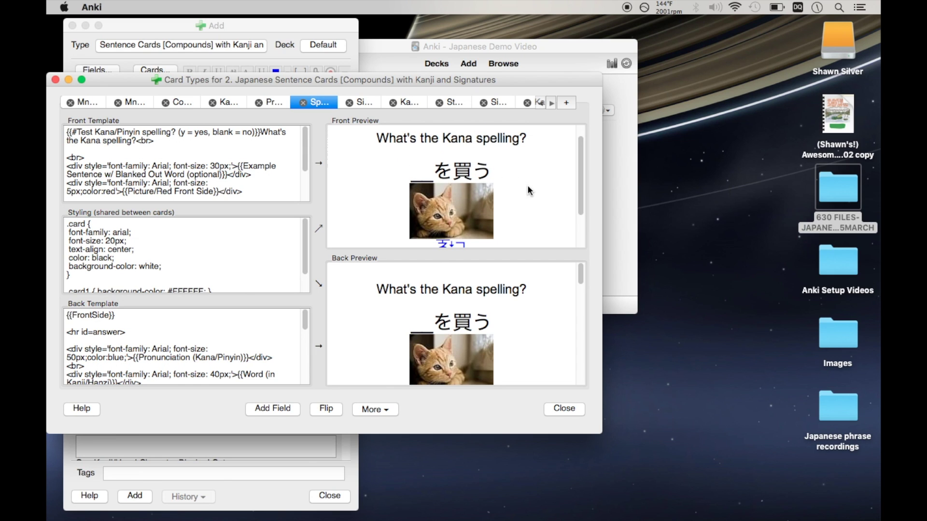
pyautogui.scroll(-2, 530, 191)
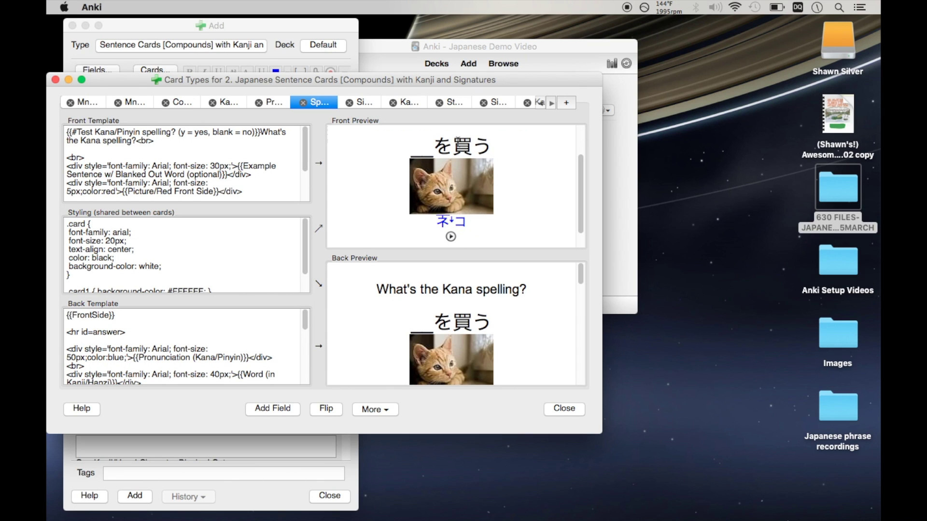
pyautogui.moveTo(411, 143); pyautogui.dragTo(433, 143)
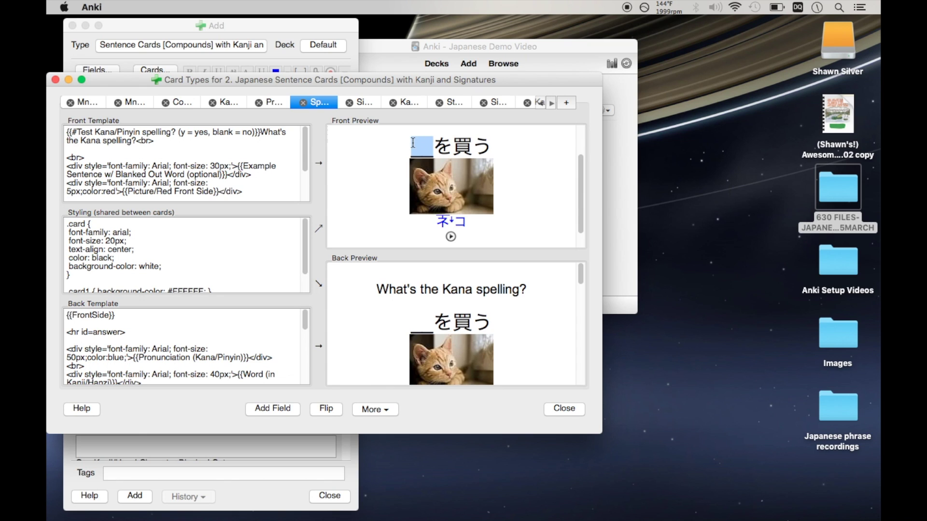
pyautogui.scroll(-2, 515, 174)
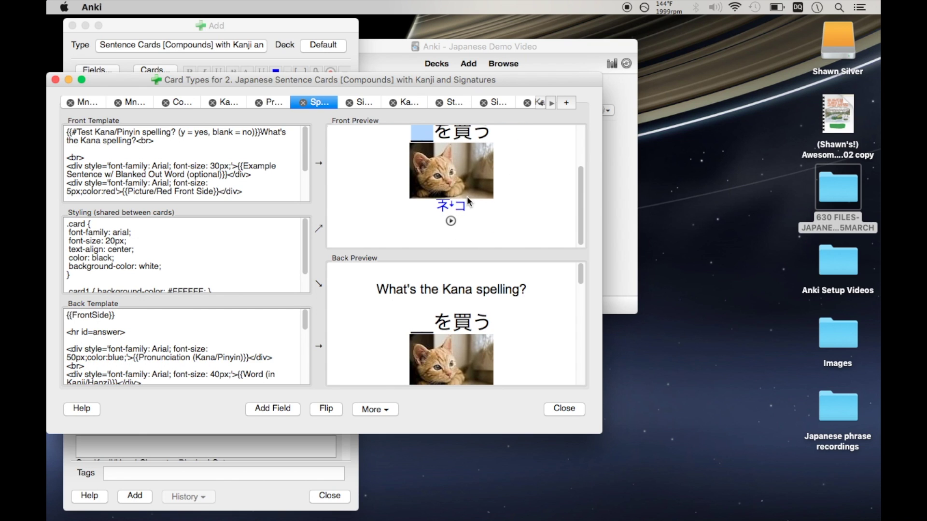
pyautogui.click(444, 207)
pyautogui.moveTo(436, 206); pyautogui.dragTo(468, 208)
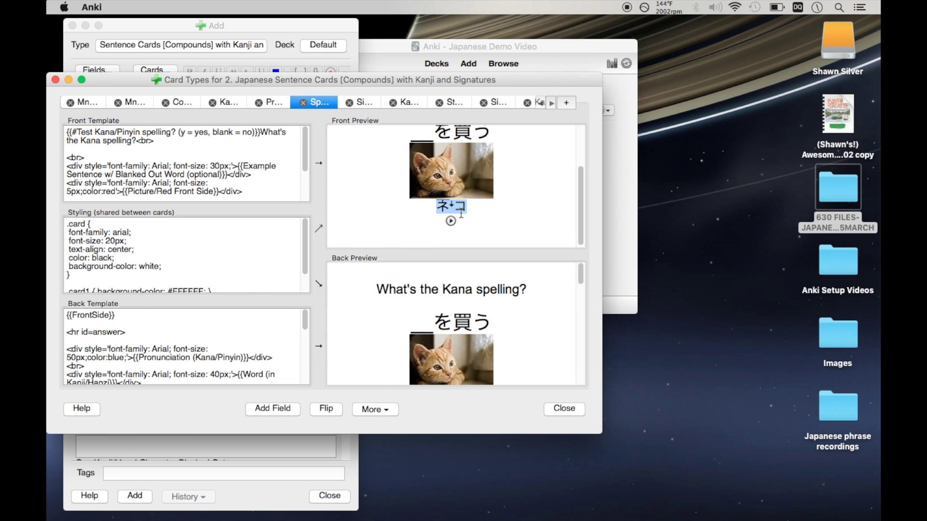
pyautogui.scroll(4, 493, 211)
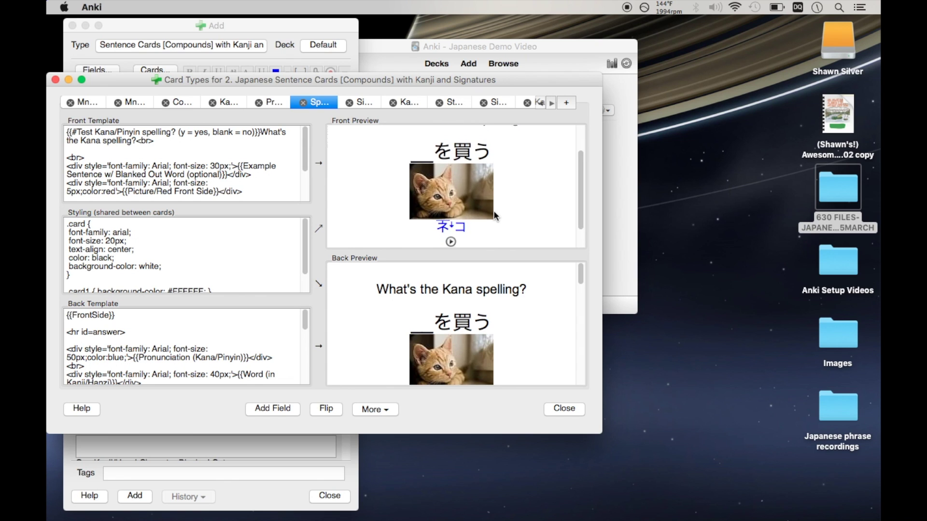
pyautogui.scroll(-1, 494, 212)
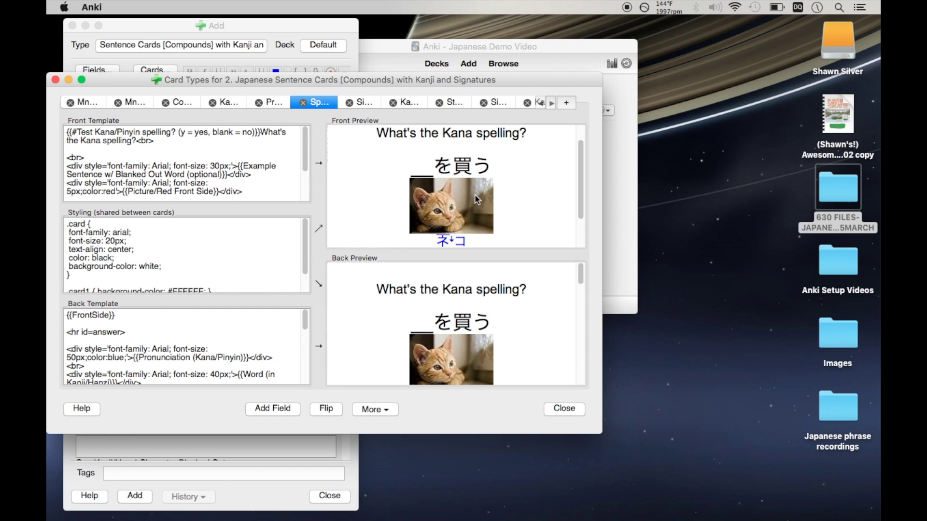
pyautogui.scroll(-2, 521, 200)
pyautogui.scroll(3, 521, 200)
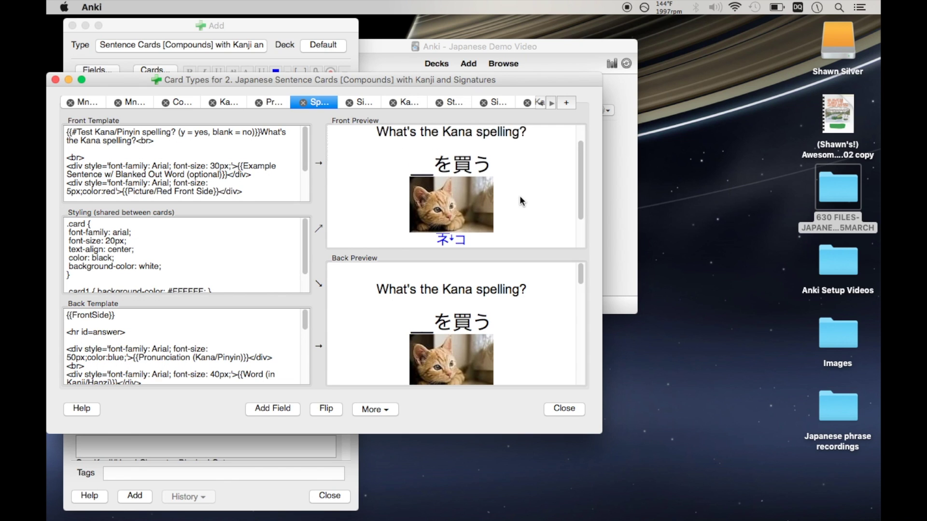
pyautogui.doubleClick(414, 168)
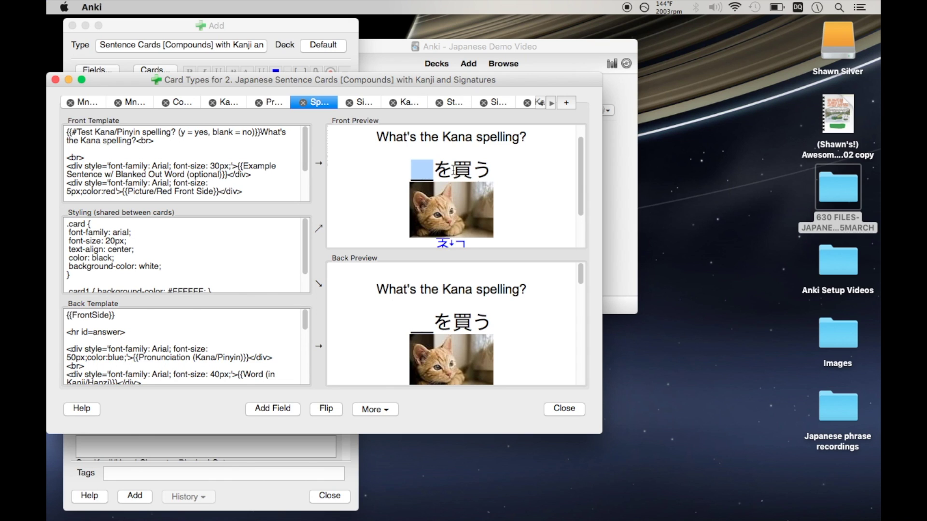
pyautogui.scroll(-3, 490, 188)
pyautogui.moveTo(438, 202); pyautogui.dragTo(468, 204)
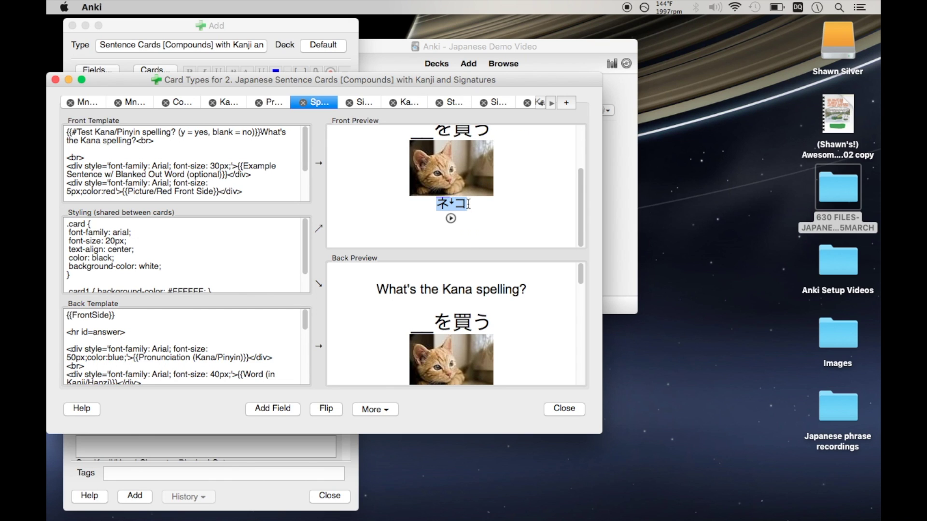
pyautogui.click(437, 206)
pyautogui.moveTo(436, 205); pyautogui.dragTo(474, 207)
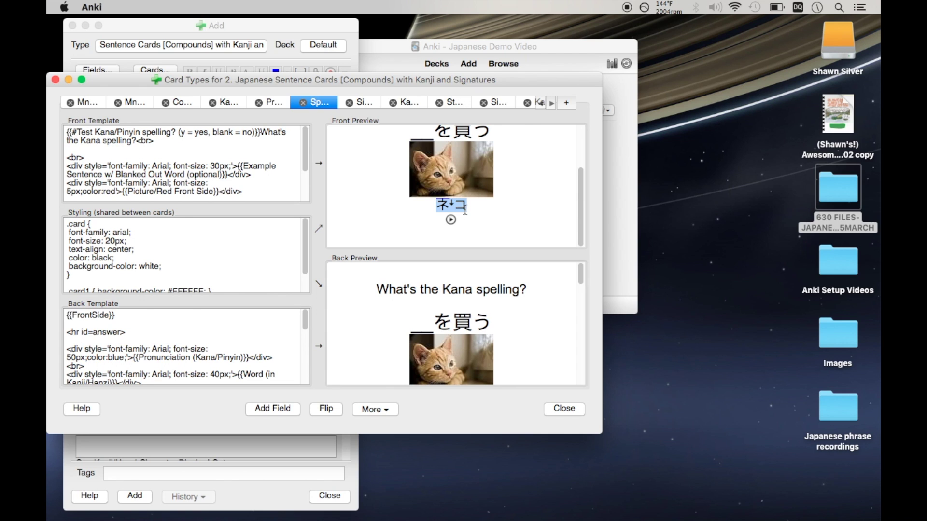
pyautogui.scroll(3, 464, 208)
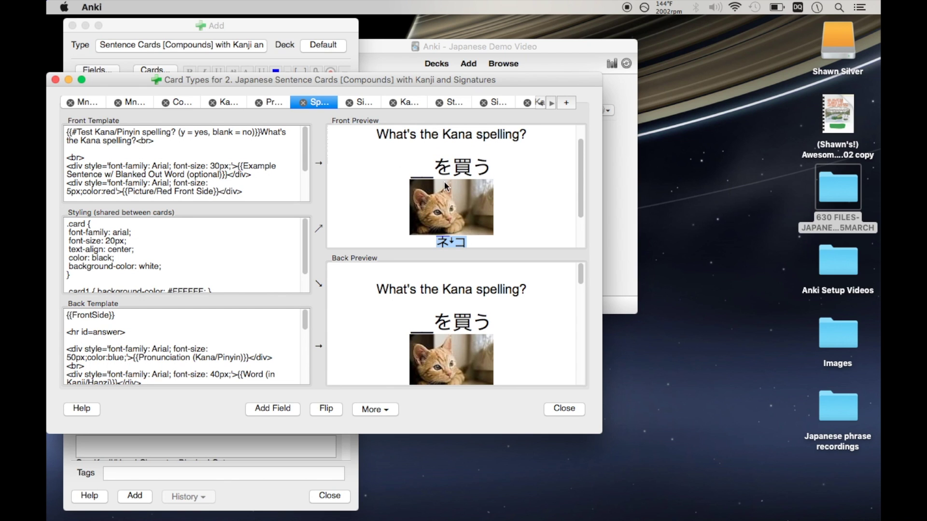
pyautogui.scroll(-1, 473, 215)
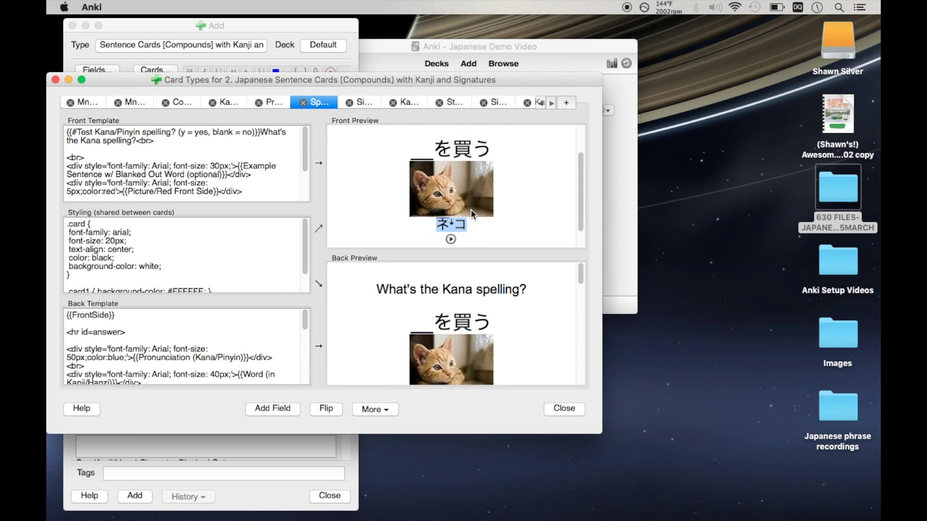
pyautogui.doubleClick(437, 150)
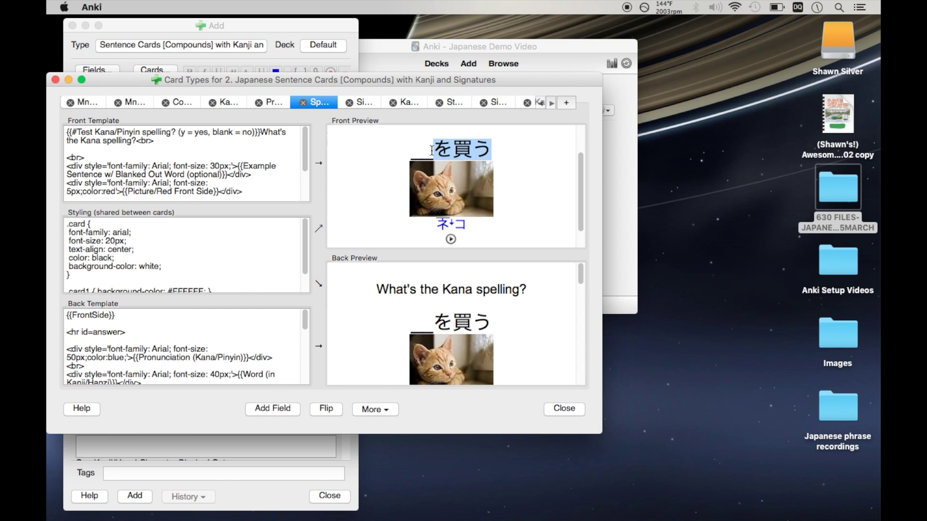
pyautogui.click(411, 152)
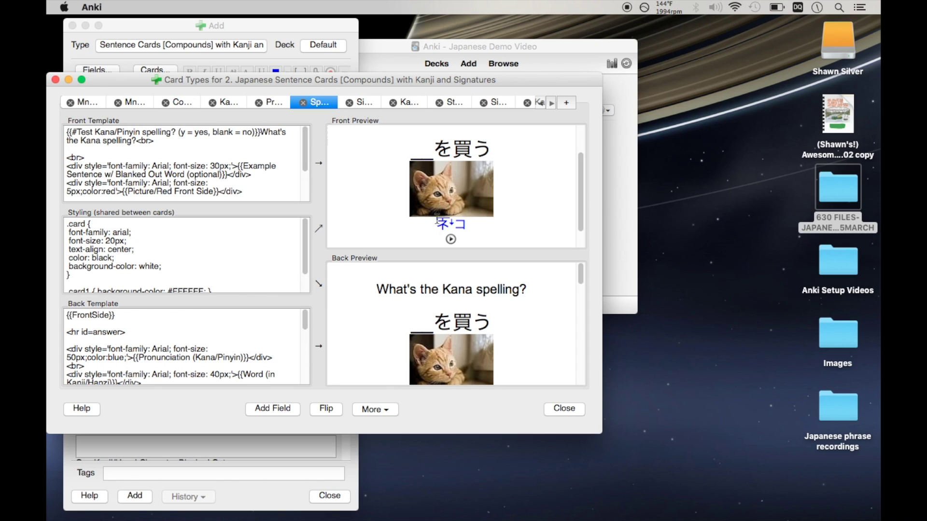
pyautogui.moveTo(442, 225); pyautogui.dragTo(476, 226)
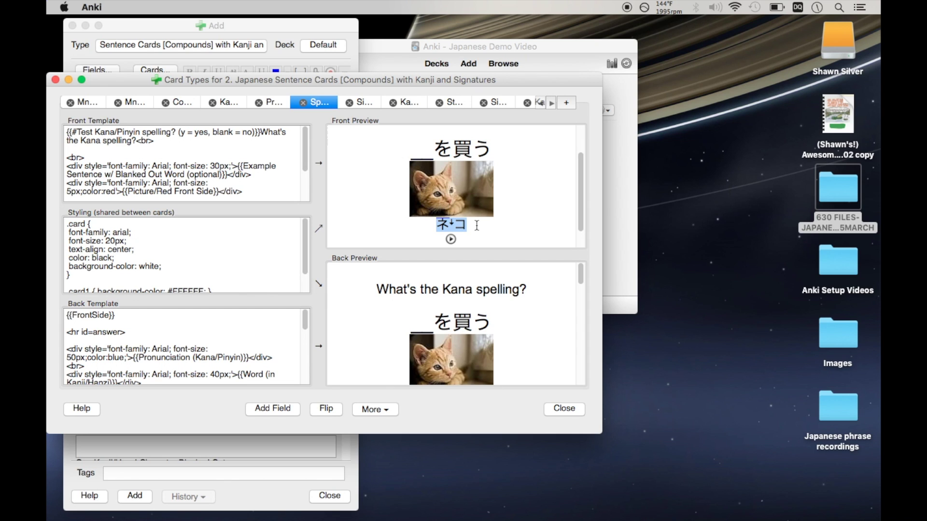
pyautogui.click(56, 80)
# - Return to the 猫 note's fields and check ネ↓コ in the Pronunciation (Recording) field
pyautogui.click(147, 304)
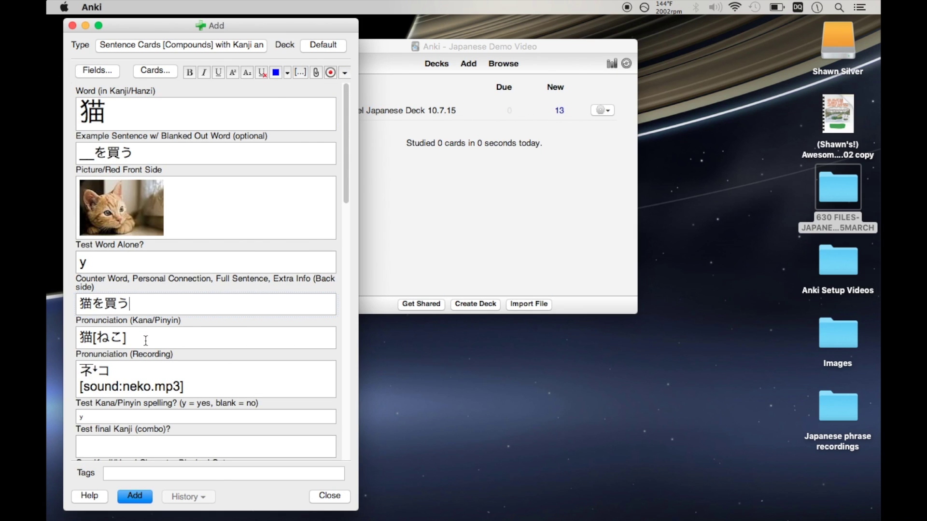
pyautogui.doubleClick(113, 371)
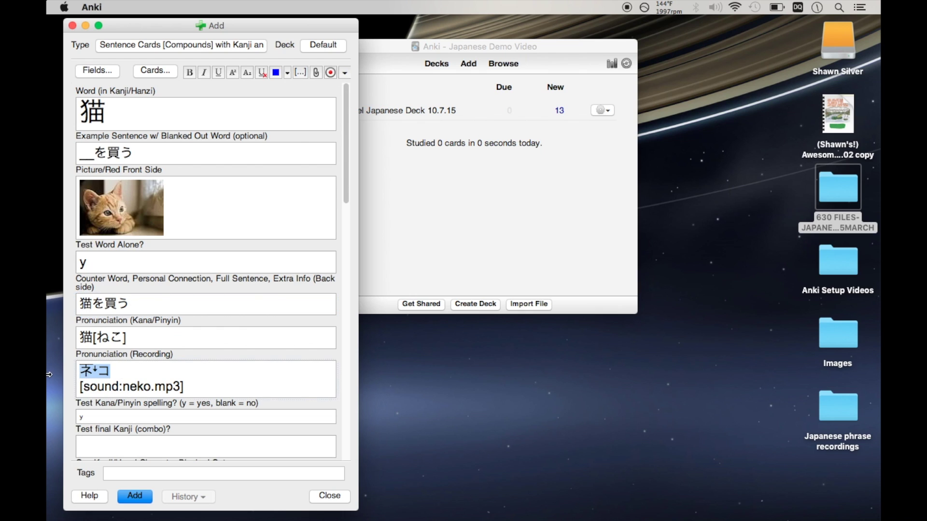
pyautogui.click(127, 375)
# - Add a new field named 'Pronunciation (Pitch Accent)' to the sentence note type
pyautogui.click(90, 68)
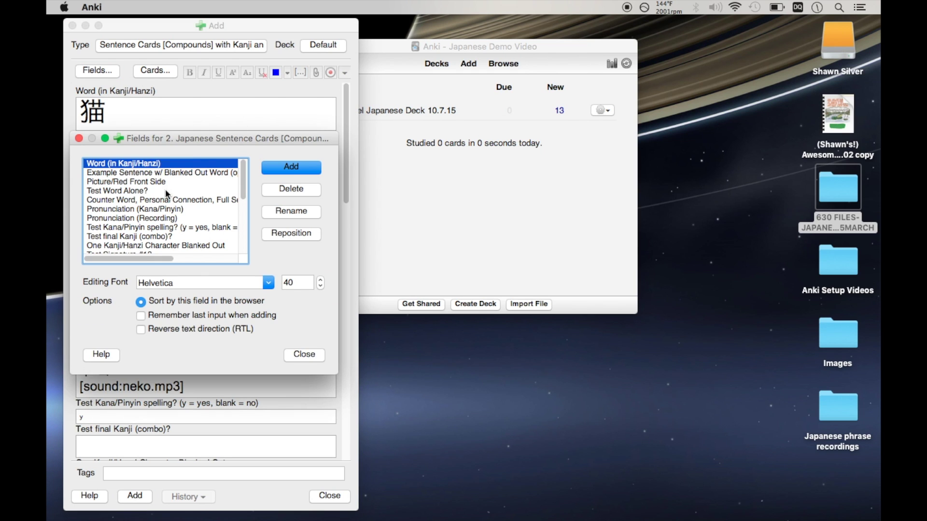
pyautogui.click(270, 167)
pyautogui.write('Pro')
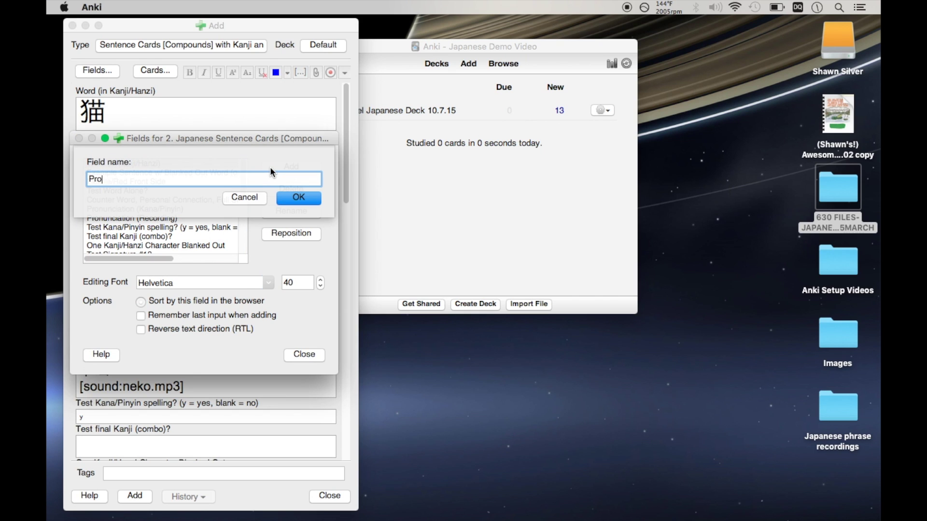
pyautogui.write('nunciation (Pitch Accent')
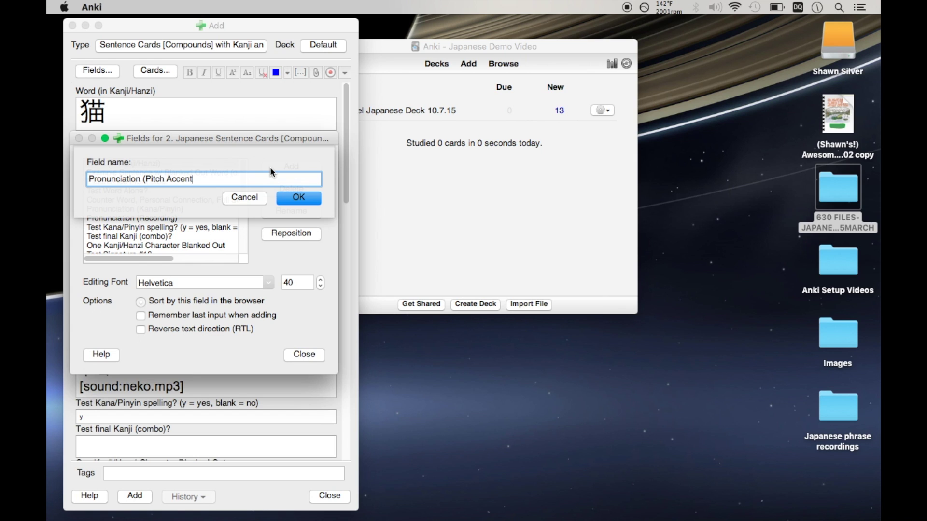
pyautogui.write(')')
pyautogui.press('Return')
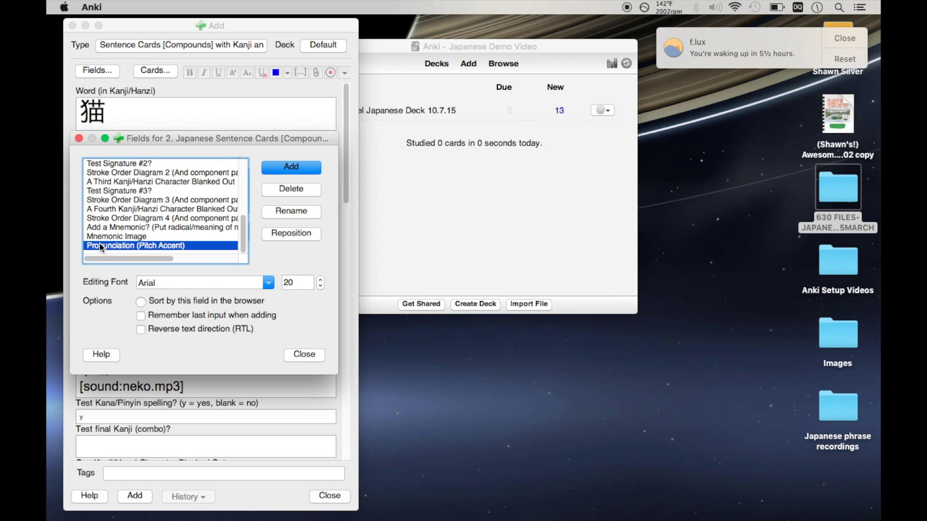
pyautogui.click(845, 39)
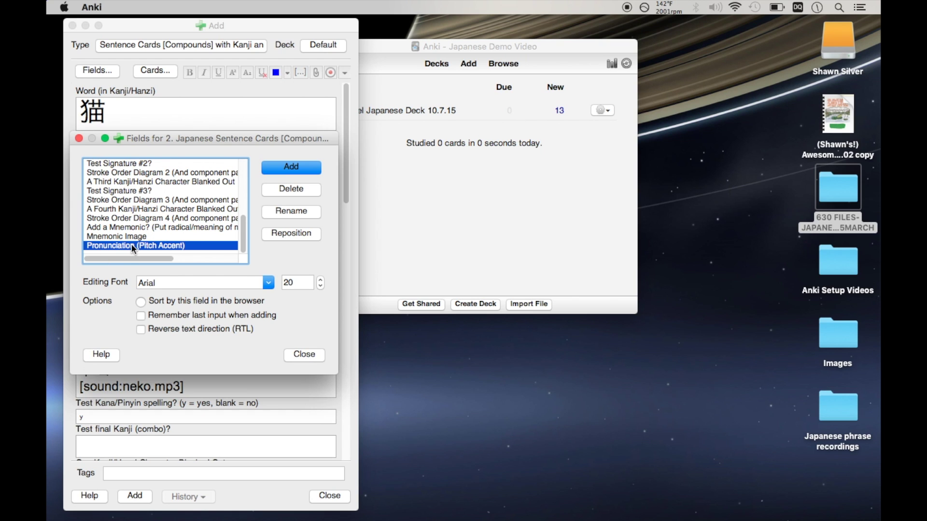
# - Reposition the Pronunciation (Pitch Accent) field to position 7
pyautogui.scroll(3, 135, 199)
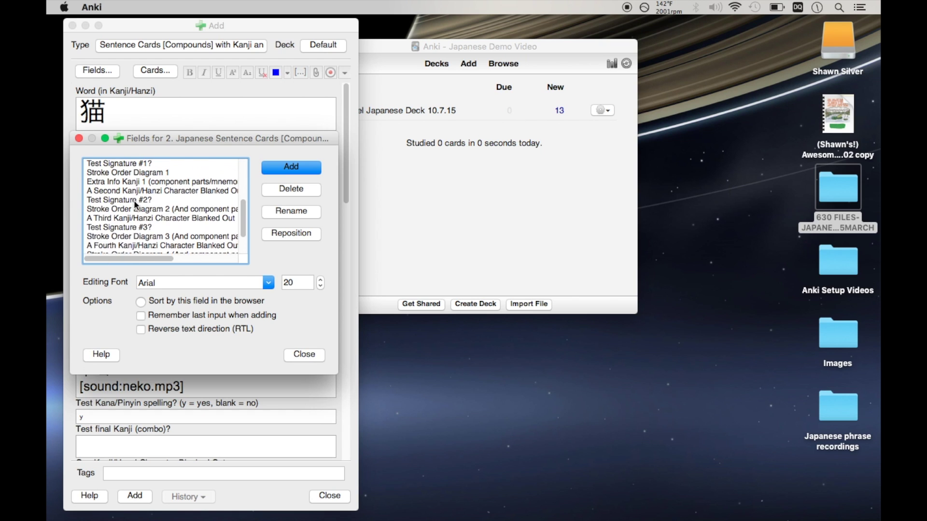
pyautogui.scroll(1, 134, 200)
pyautogui.scroll(2, 106, 171)
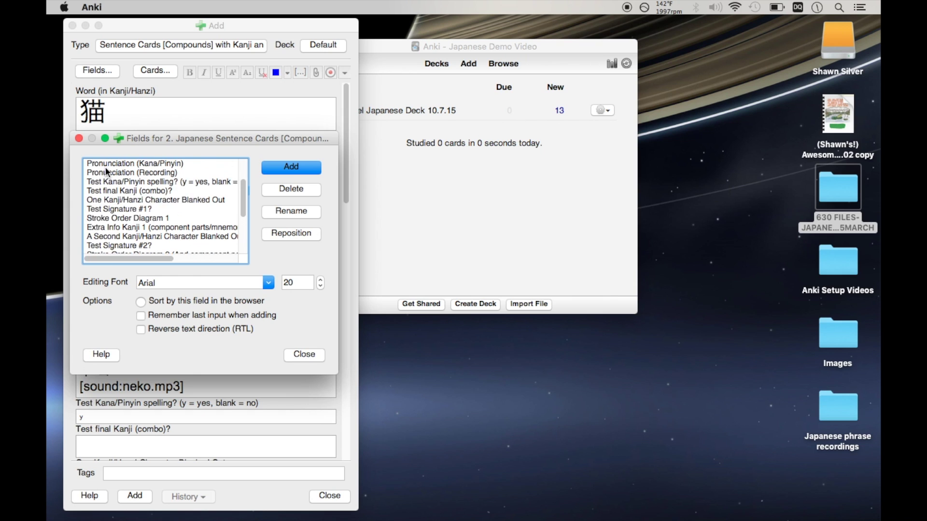
pyautogui.scroll(-5, 130, 179)
pyautogui.click(140, 246)
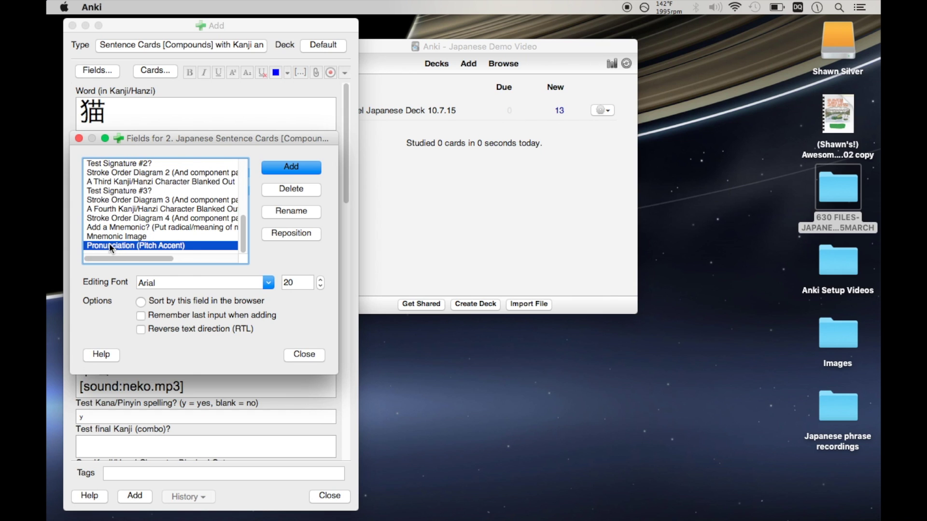
pyautogui.click(291, 234)
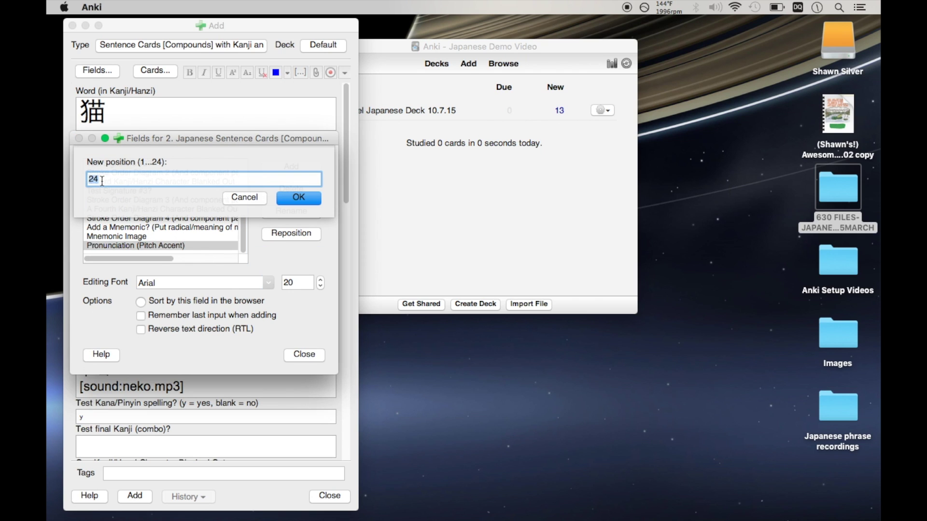
pyautogui.write('7')
pyautogui.click(284, 199)
pyautogui.press('Escape')
# - Empty the Pitch Accent field, remove y from Recording, and put y in Test Kana spelling
pyautogui.scroll(-1, 214, 237)
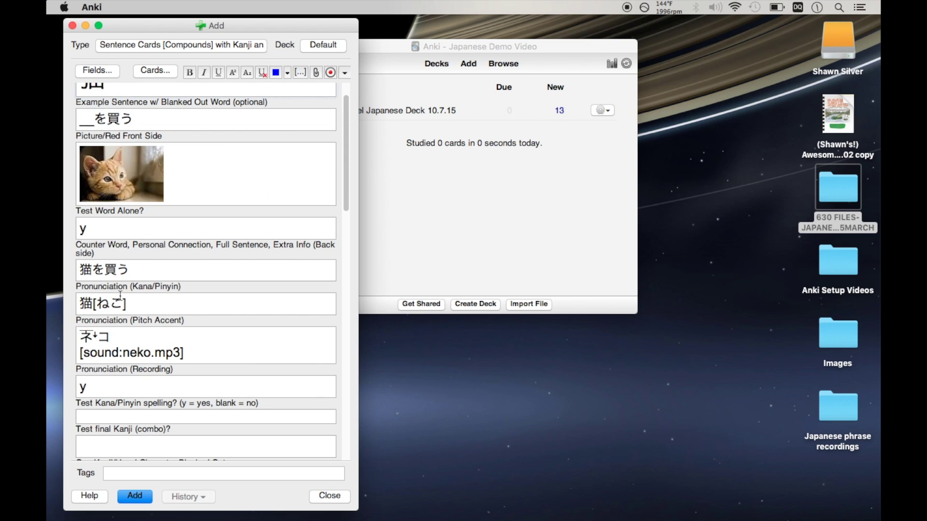
pyautogui.click(206, 352)
pyautogui.press('super+a')
pyautogui.press('BackSpace')
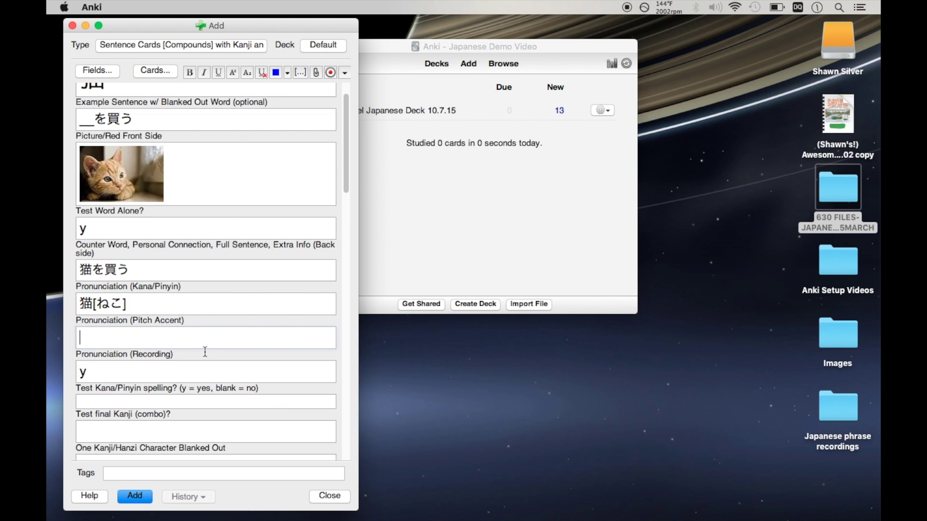
pyautogui.click(136, 370)
pyautogui.press('BackSpace')
pyautogui.click(134, 401)
pyautogui.write('y')
# - Delete and restore 猫 in the Word field to regenerate the readings
pyautogui.scroll(3, 171, 127)
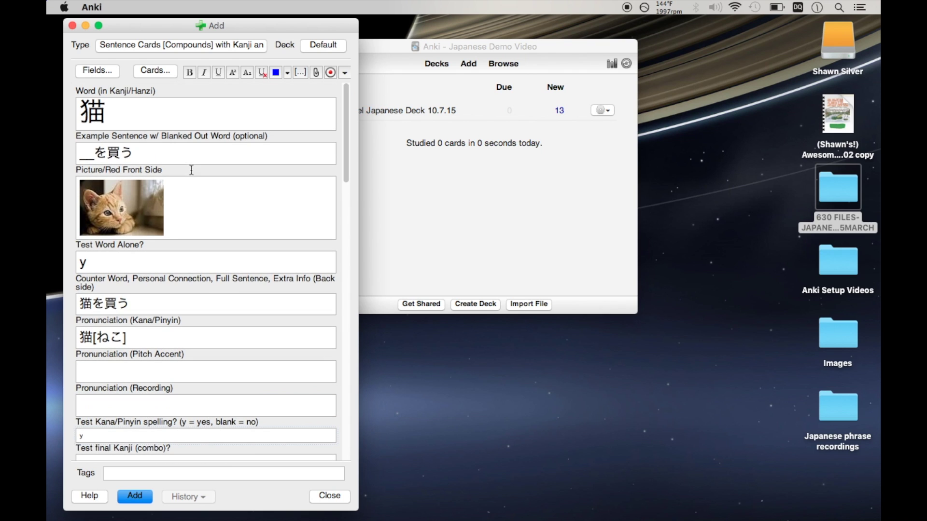
pyautogui.click(120, 108)
pyautogui.press('BackSpace')
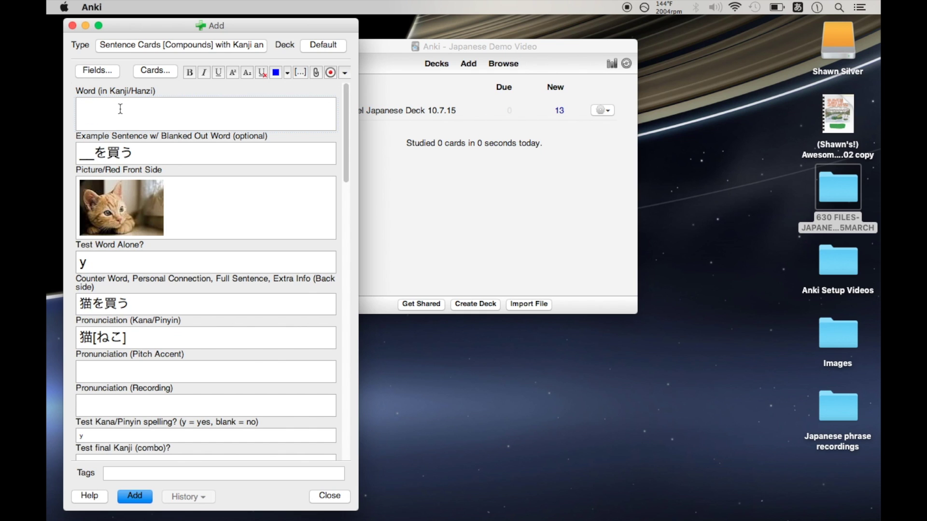
pyautogui.press('super+z')
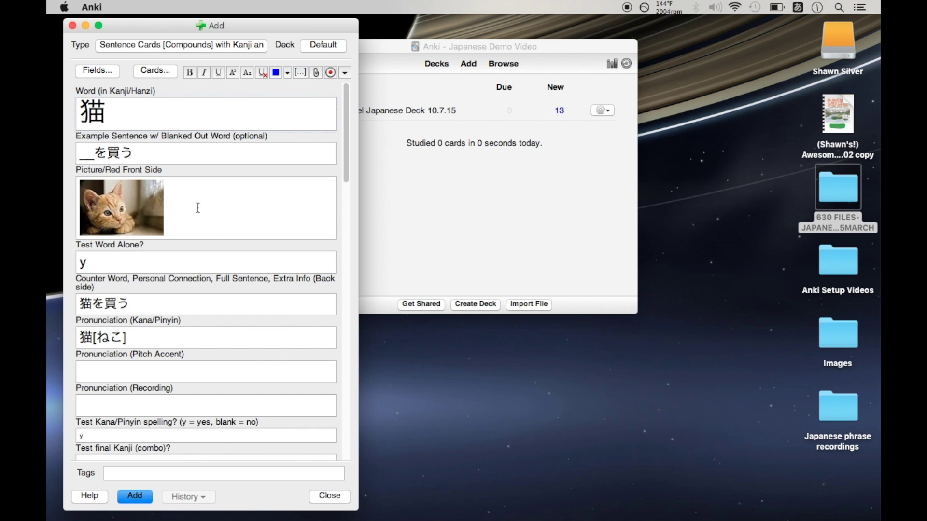
pyautogui.scroll(-4, 216, 263)
pyautogui.click(160, 320)
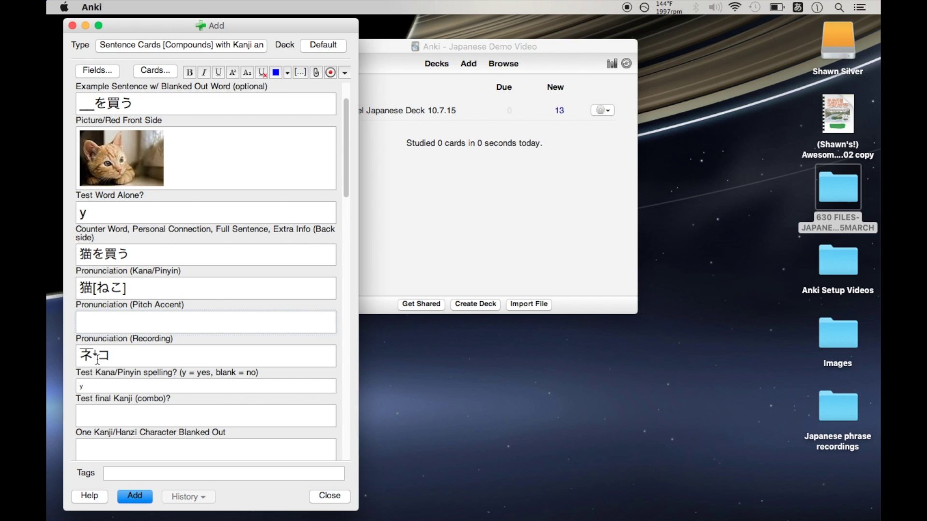
# - Confirm ネ↓コ landed in the Recording field, then bring the main Anki window forward
pyautogui.moveTo(79, 356); pyautogui.dragTo(120, 355)
pyautogui.click(129, 358)
pyautogui.moveTo(125, 358); pyautogui.dragTo(81, 358)
pyautogui.click(131, 358)
pyautogui.moveTo(114, 363); pyautogui.dragTo(82, 361)
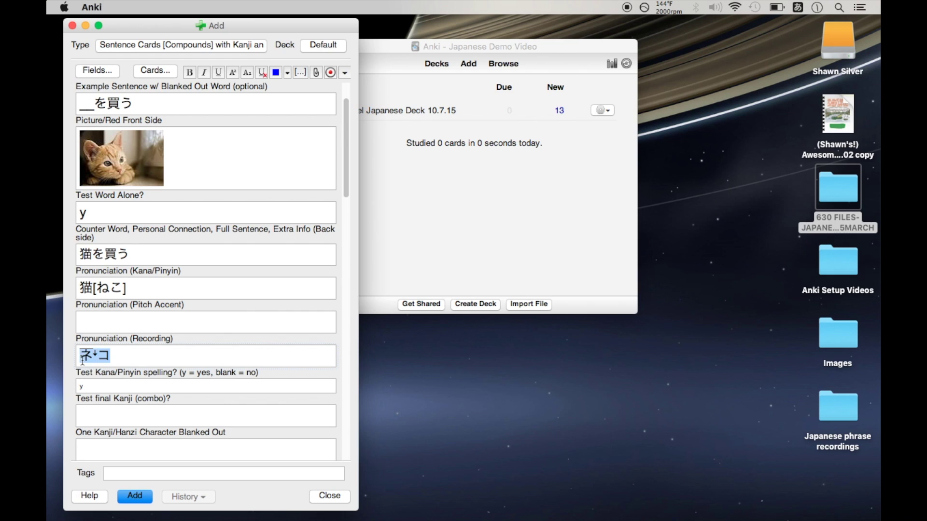
pyautogui.click(118, 358)
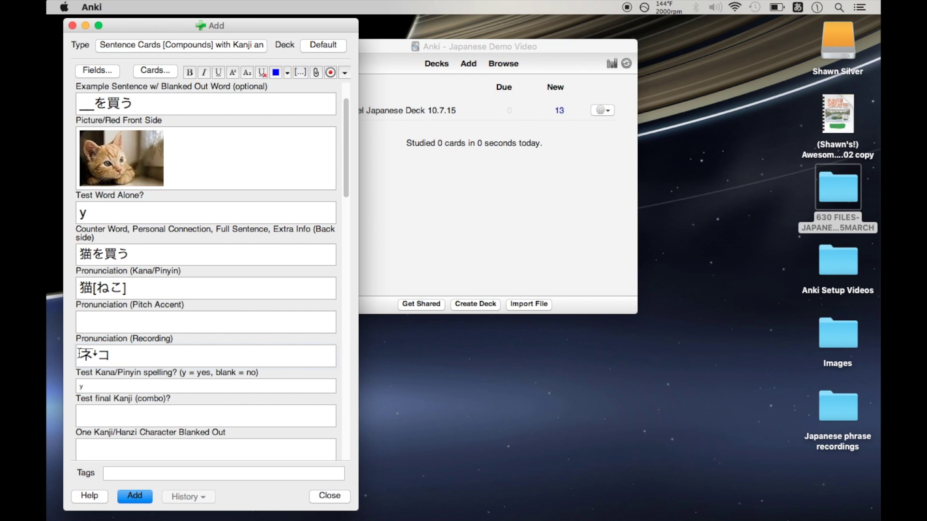
pyautogui.moveTo(79, 355); pyautogui.dragTo(116, 354)
pyautogui.click(135, 357)
pyautogui.click(395, 199)
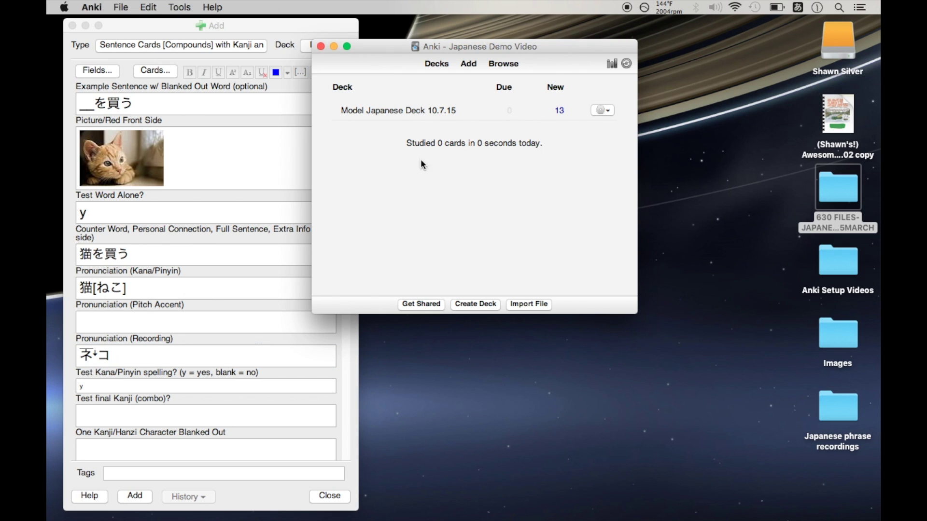
# - Open the nhk_pronunciation add-on's code for editing via Tools > Add-ons
pyautogui.click(182, 6)
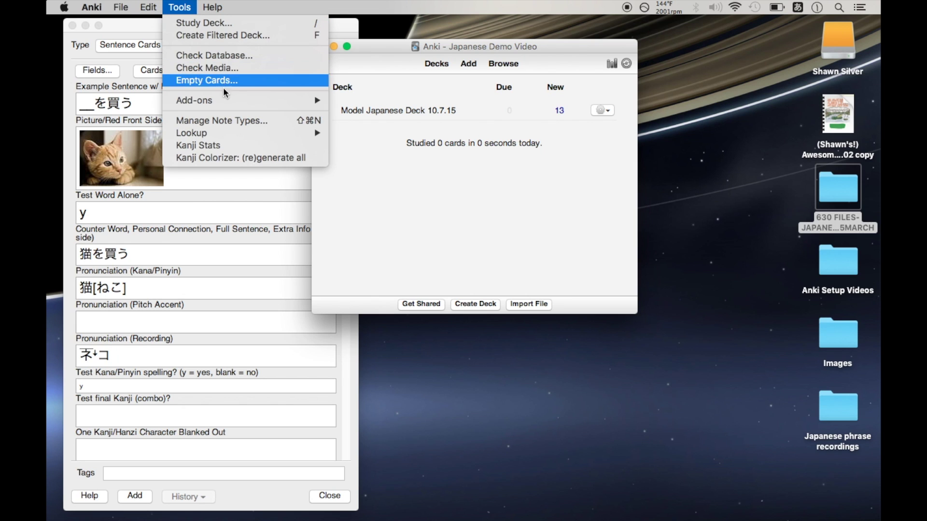
pyautogui.moveTo(227, 100)
pyautogui.moveTo(427, 194)
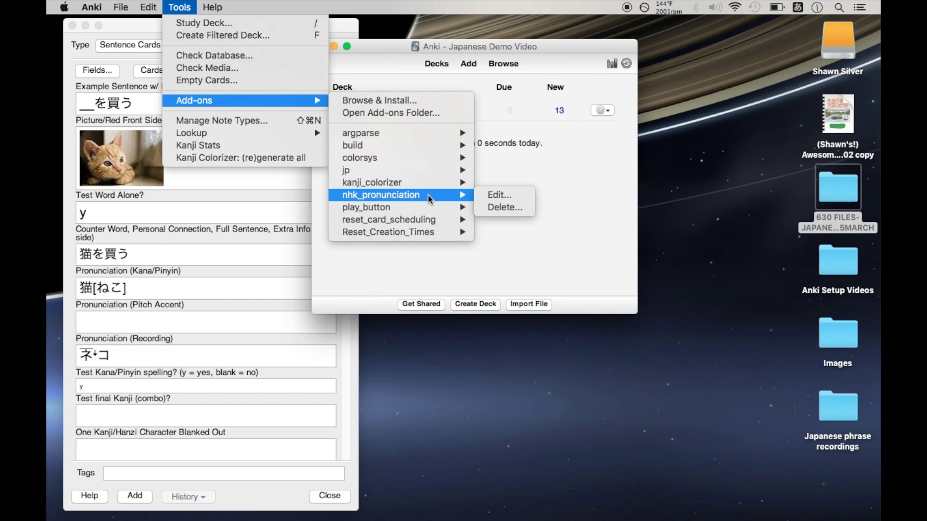
pyautogui.click(512, 194)
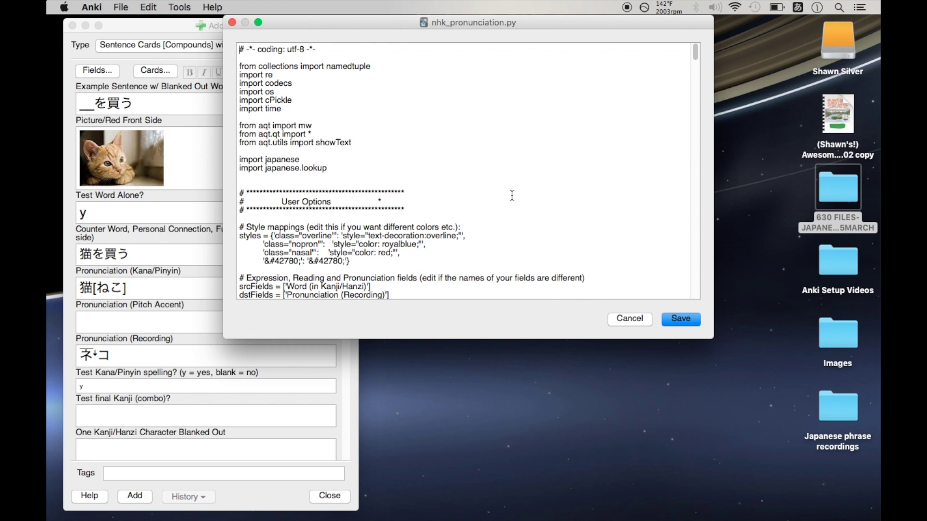
# - Change the dstFields setting to 'Pronunciation (Pitch Accent)'
pyautogui.scroll(-3, 434, 186)
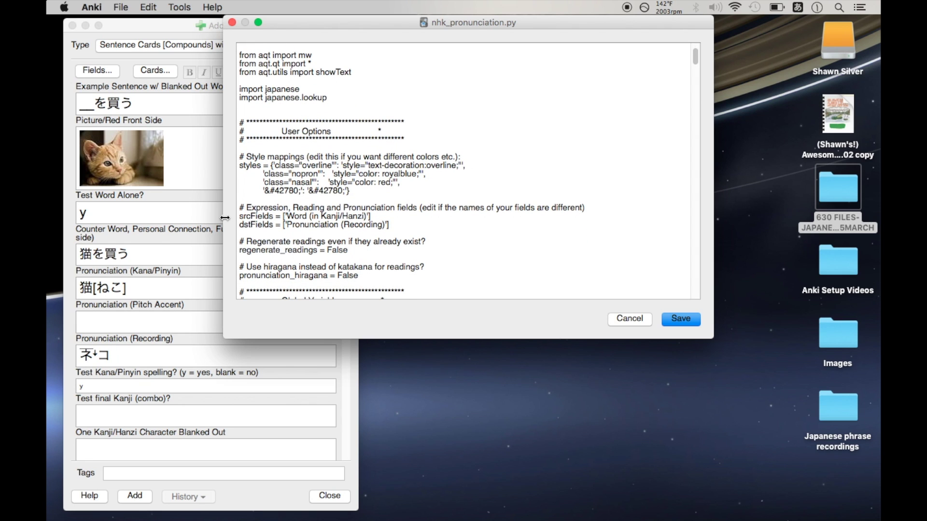
pyautogui.scroll(-1, 364, 203)
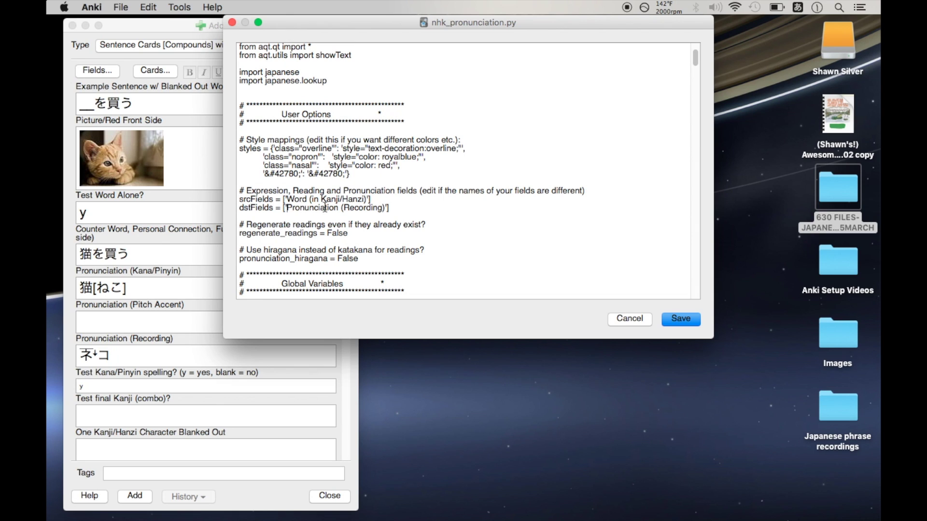
pyautogui.doubleClick(355, 207)
pyautogui.hotkey('ctrl', 'space')
pyautogui.write('Pi')
pyautogui.press('BackSpace')
pyautogui.press('BackSpace')
pyautogui.hotkey('ctrl', 'space')
pyautogui.hotkey('ctrl', 'space')
pyautogui.hotkey('ctrl', 'space')
pyautogui.hotkey('ctrl', 'space')
pyautogui.hotkey('ctrl', 'space')
pyautogui.write('Pitch Accent')
# - Set pronunciation_hiragana to True and save the add-on code
pyautogui.doubleClick(358, 262)
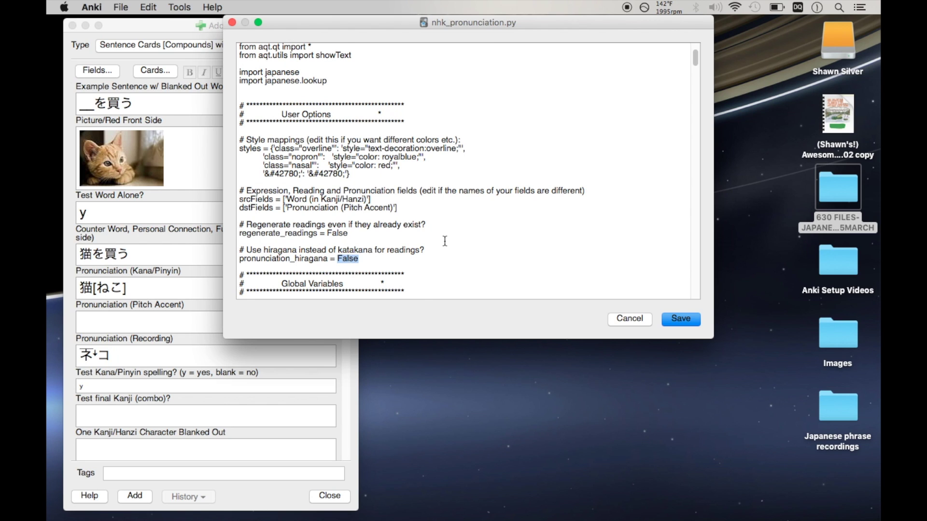
pyautogui.scroll(-2, 444, 242)
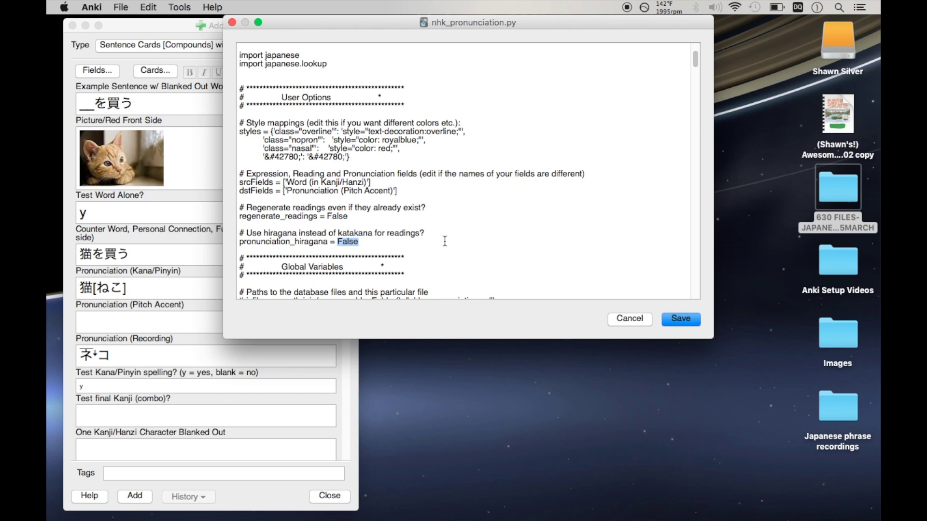
pyautogui.write('True')
pyautogui.click(680, 319)
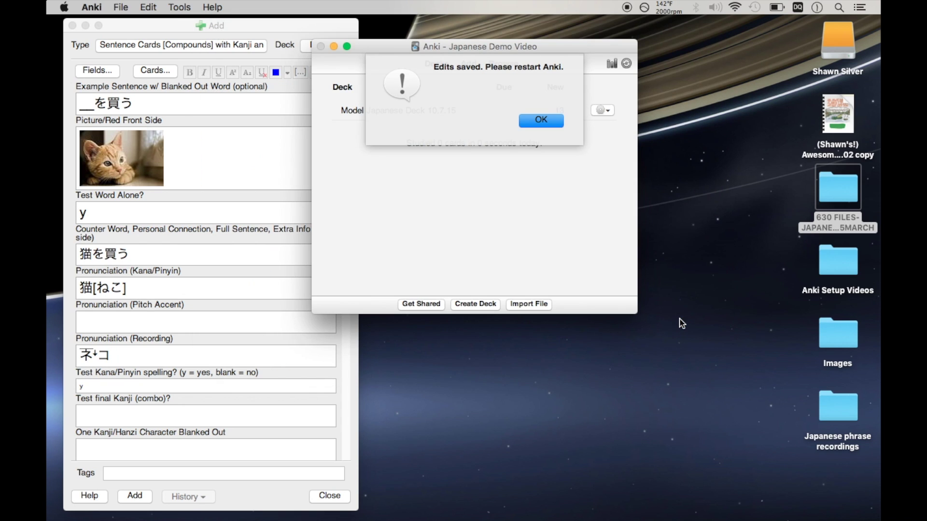
# - Dismiss the restart notice, discard the unsaved note, and quit Anki
pyautogui.click(529, 120)
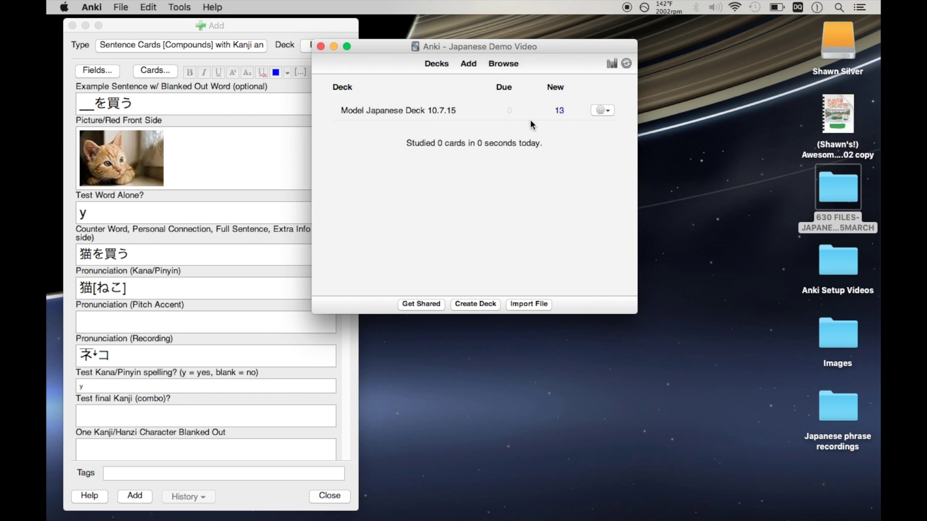
pyautogui.click(75, 25)
pyautogui.click(532, 194)
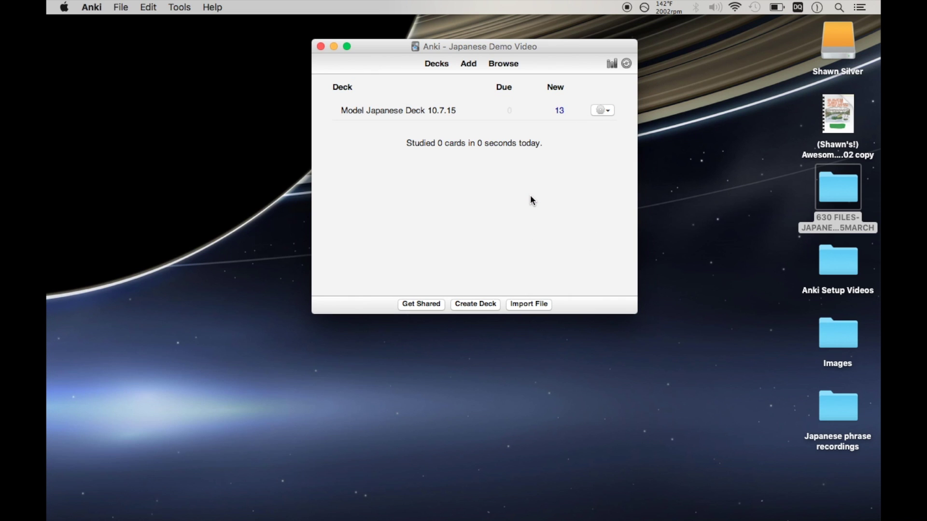
pyautogui.press('super+q')
# - Add a new 猫 note, confirming ね↓こ auto-fills the Pitch Accent field
pyautogui.click(468, 64)
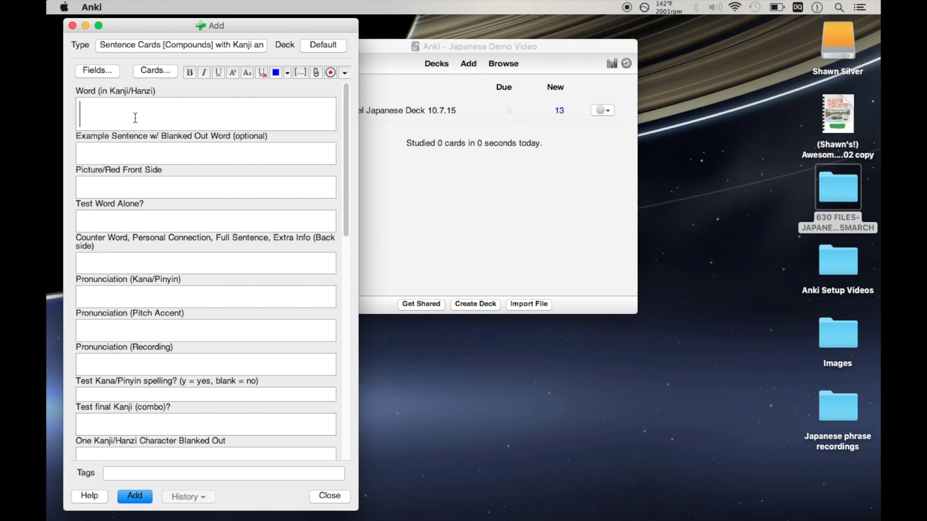
pyautogui.hotkey('ctrl', 'space')
pyautogui.hotkey('ctrl', 'space')
pyautogui.write('猫')
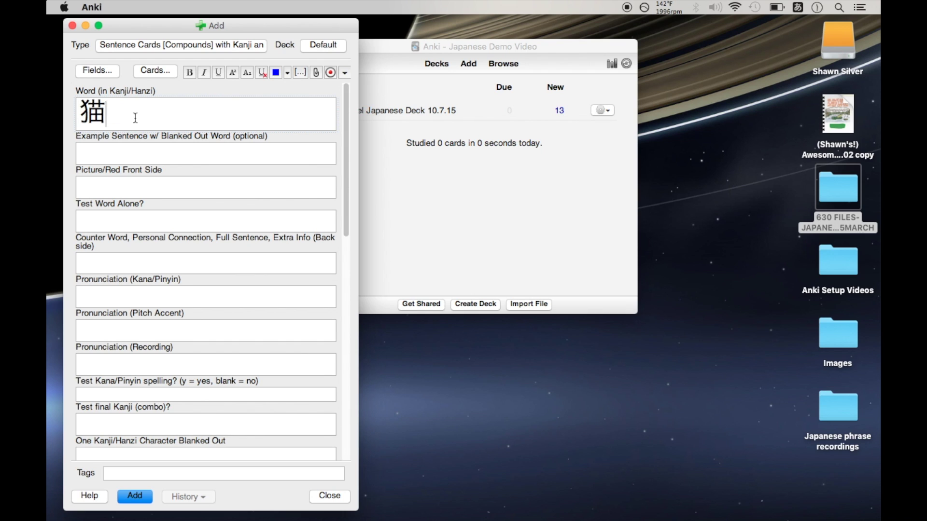
pyautogui.click(138, 144)
pyautogui.click(146, 256)
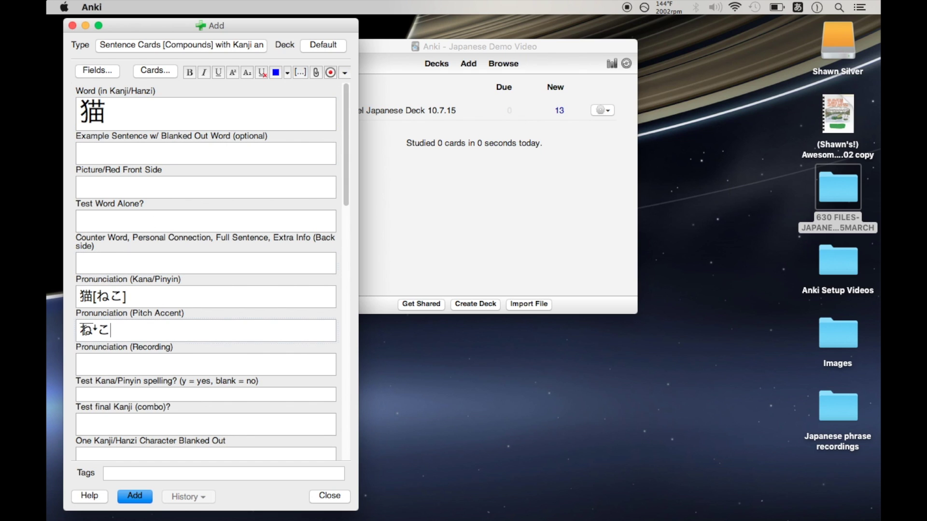
pyautogui.moveTo(77, 329); pyautogui.dragTo(110, 329)
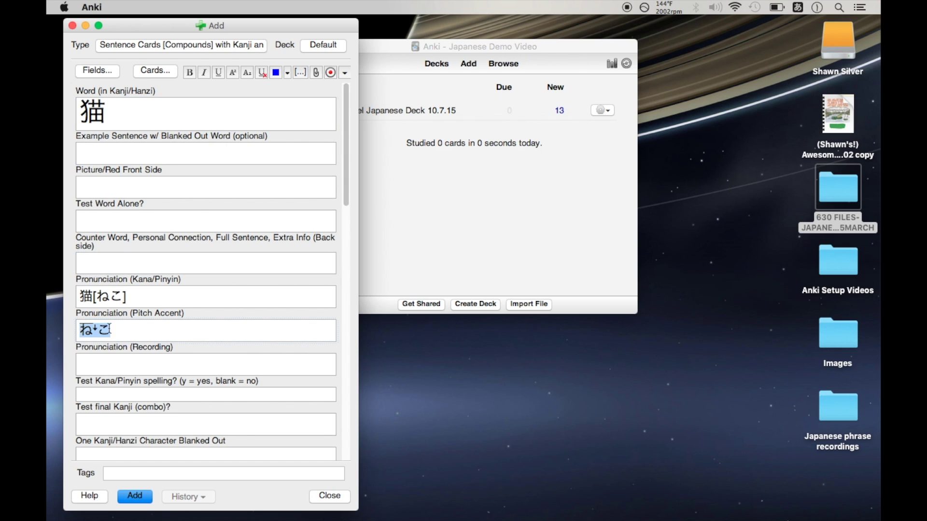
pyautogui.click(146, 329)
pyautogui.press('super+Return')
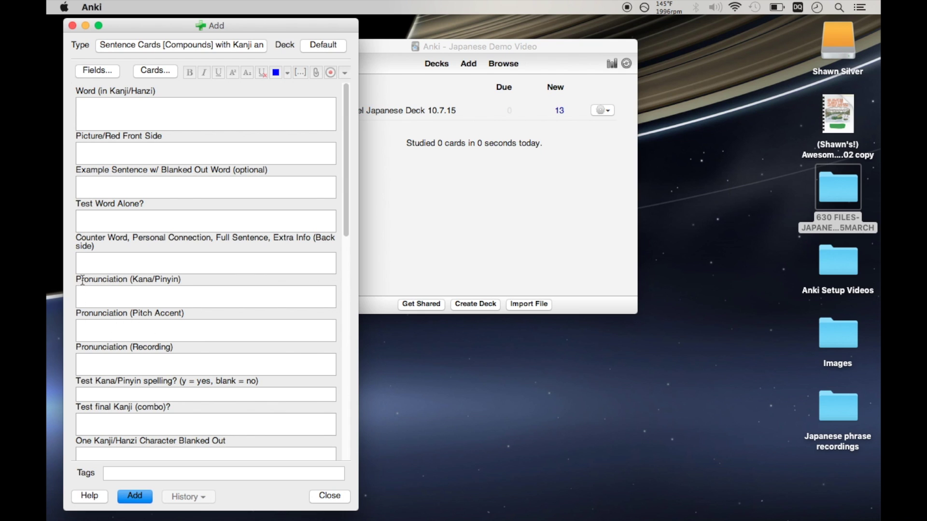
pyautogui.moveTo(83, 280); pyautogui.dragTo(185, 280)
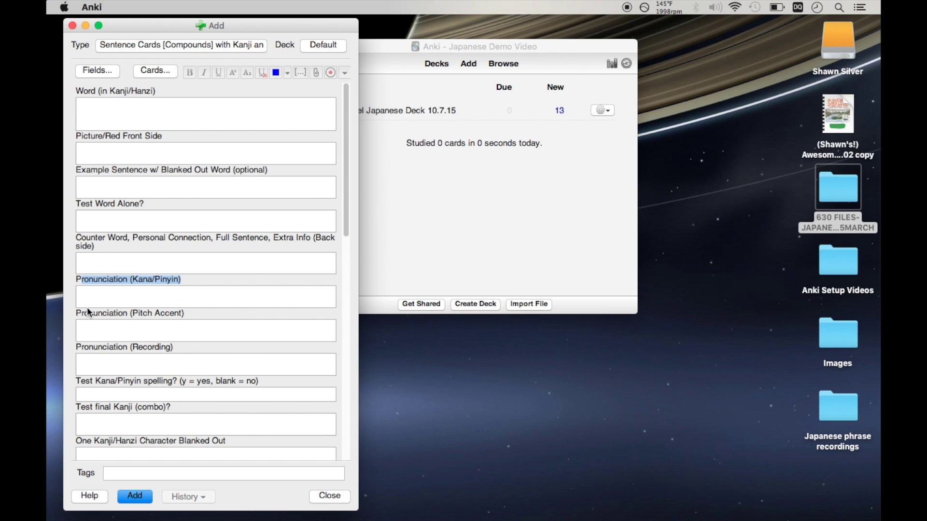
pyautogui.moveTo(76, 313); pyautogui.dragTo(188, 314)
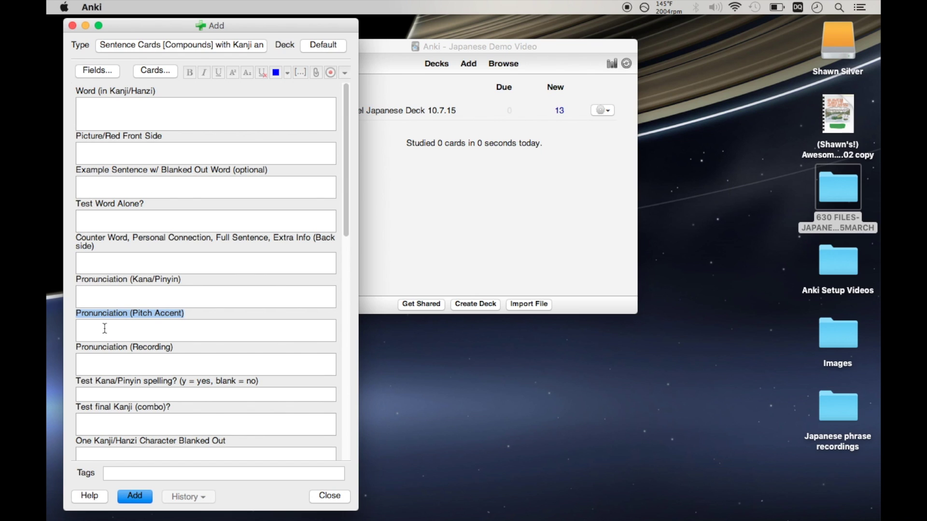
pyautogui.click(74, 313)
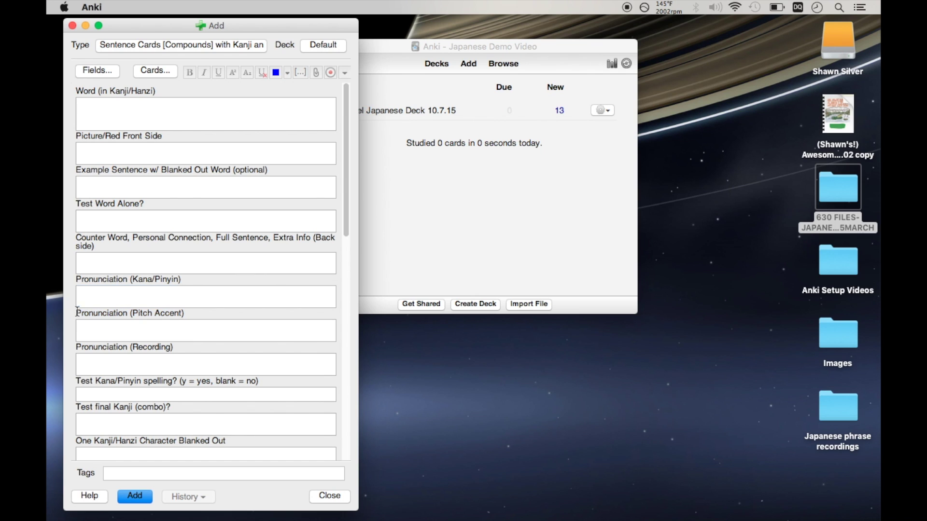
pyautogui.moveTo(77, 311); pyautogui.dragTo(189, 318)
pyautogui.click(190, 318)
# - Duplicate the Kana/Pinyin line in the Test Word Alone card's back template
pyautogui.click(154, 71)
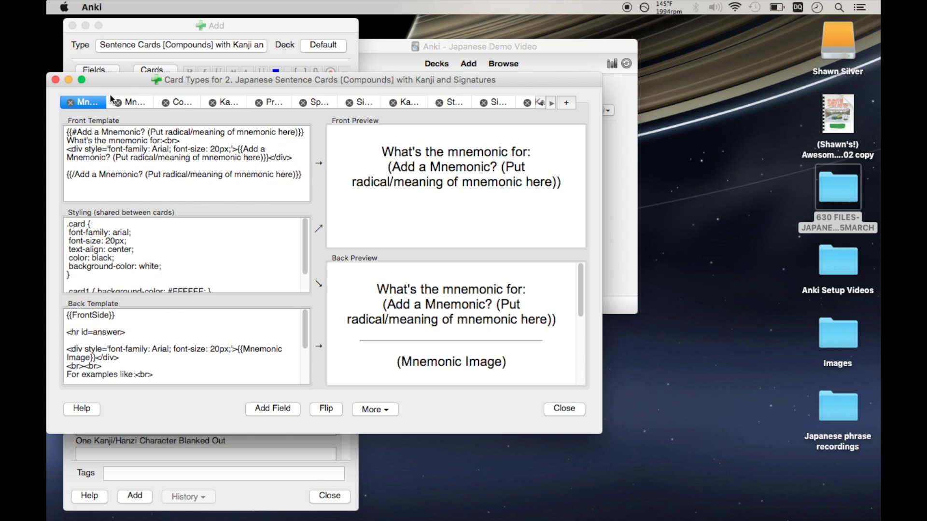
pyautogui.click(180, 102)
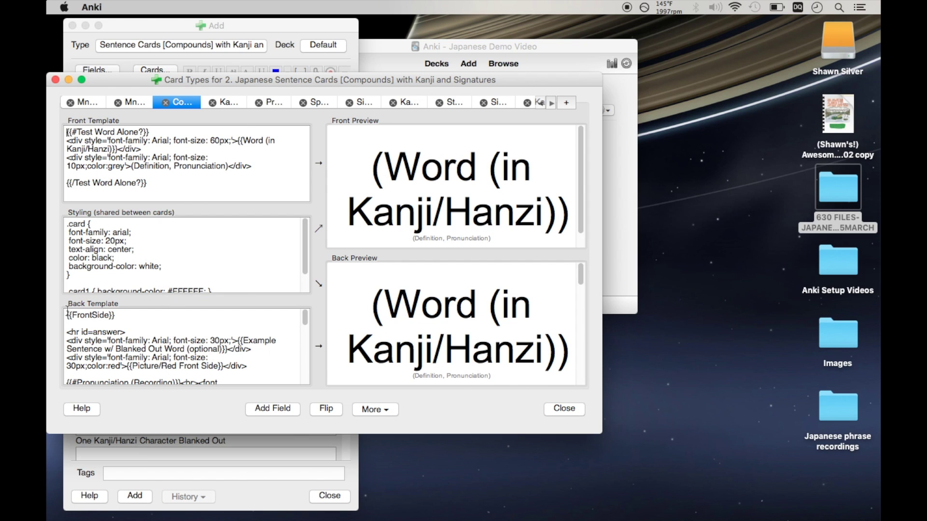
pyautogui.scroll(-5, 181, 325)
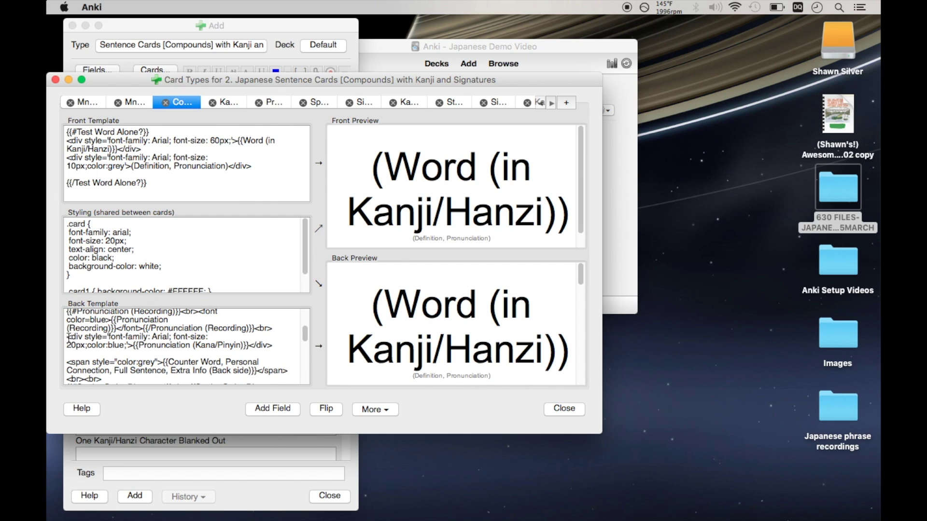
pyautogui.moveTo(67, 337); pyautogui.dragTo(281, 344)
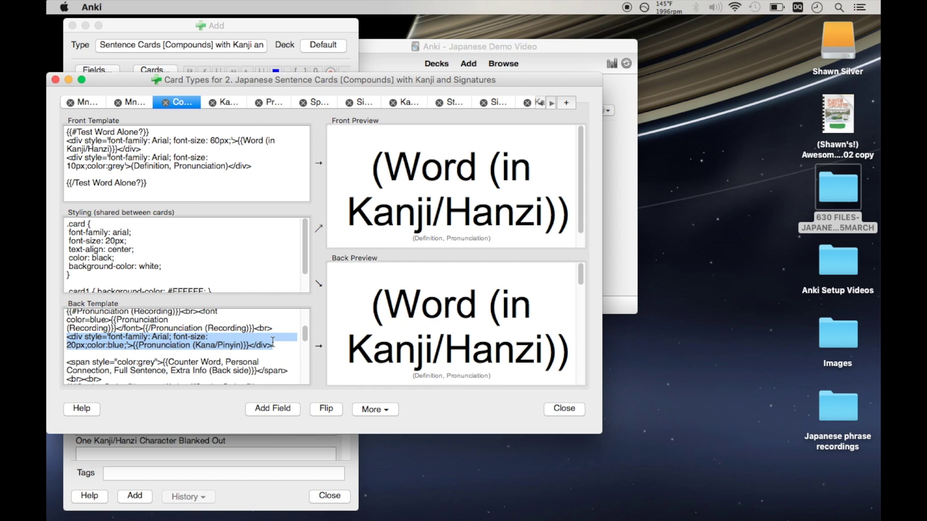
pyautogui.write("<div style='font-family: Arial; font-size: 20px;color:blue;'>{{Pronunciation (Kana/Pinyin)}}</div>")
pyautogui.write("<div style='font-family: Arial; font-size: 20px;color:blue;'>{{Pronunciation (Kana/Pinyin)}}</div>")
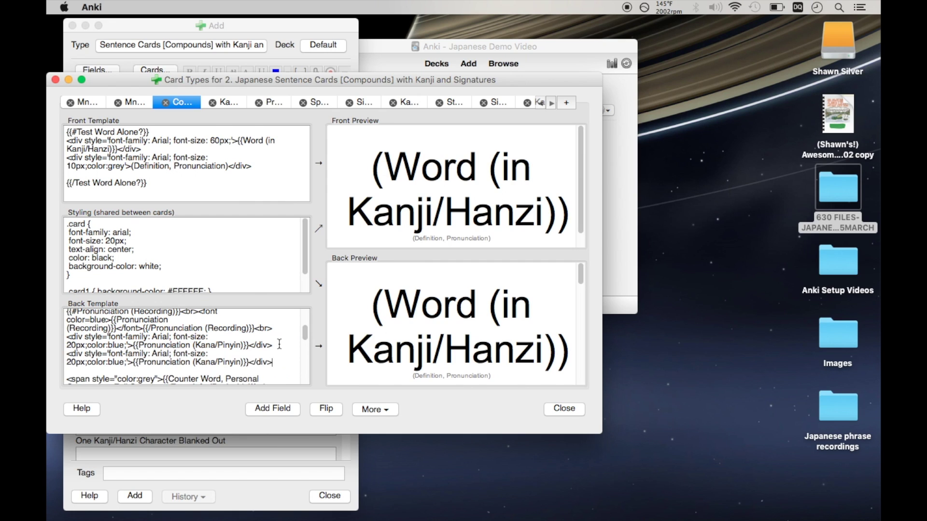
# - Change the duplicated line's field name to Pitch Accent and select the whole line
pyautogui.click(197, 361)
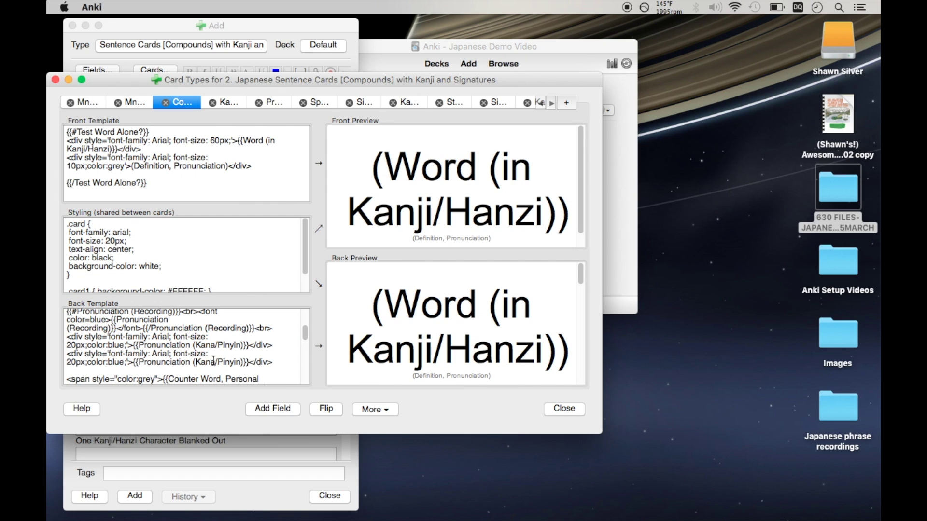
pyautogui.keyDown('shift'); pyautogui.click(240, 363); pyautogui.keyUp('shift')
pyautogui.write('Pitch Acc')
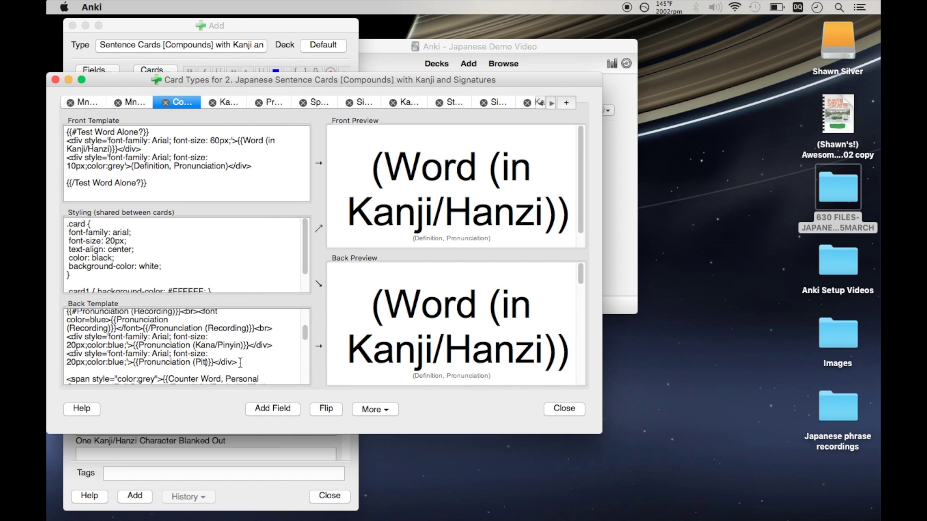
pyautogui.write('ent')
pyautogui.moveTo(283, 364); pyautogui.dragTo(137, 353)
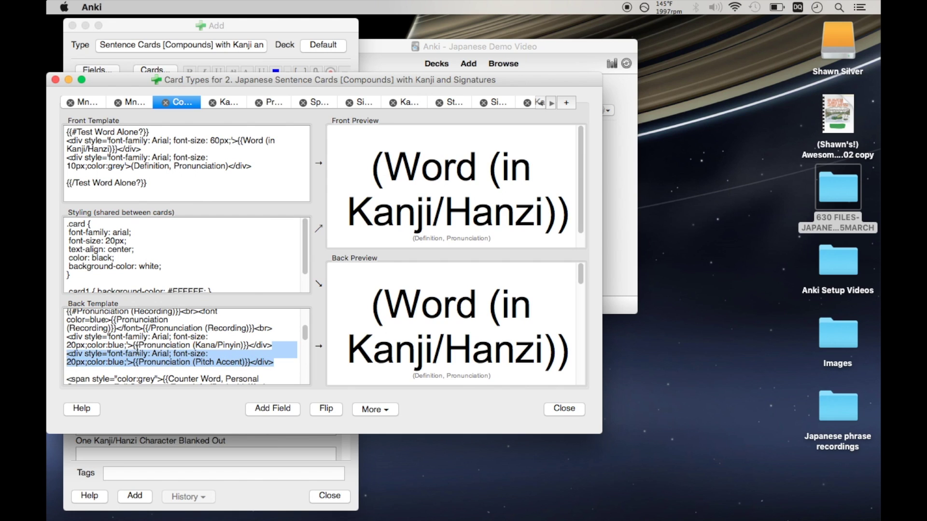
pyautogui.moveTo(76, 348); pyautogui.dragTo(69, 354)
pyautogui.press('super+c')
# - Paste the Pitch Accent line into the Kana/Pinyin card's back template
pyautogui.click(225, 102)
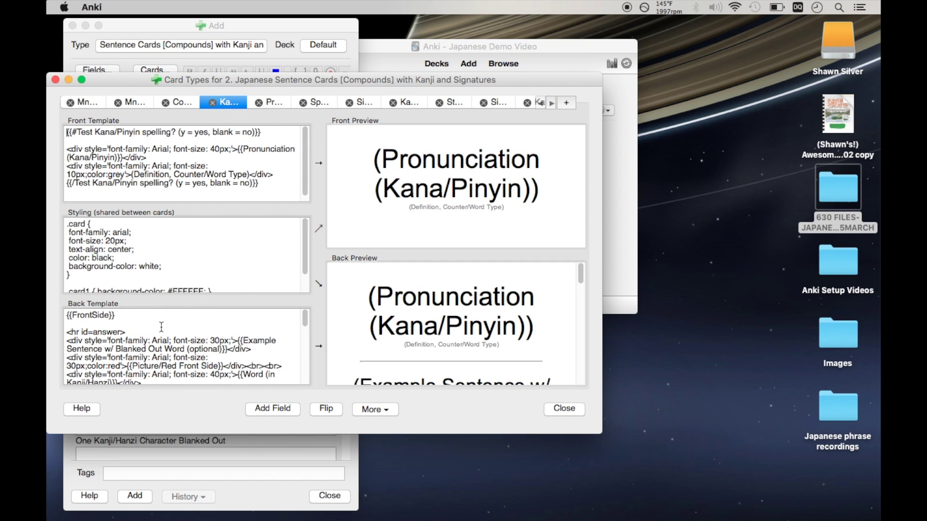
pyautogui.scroll(-5, 161, 327)
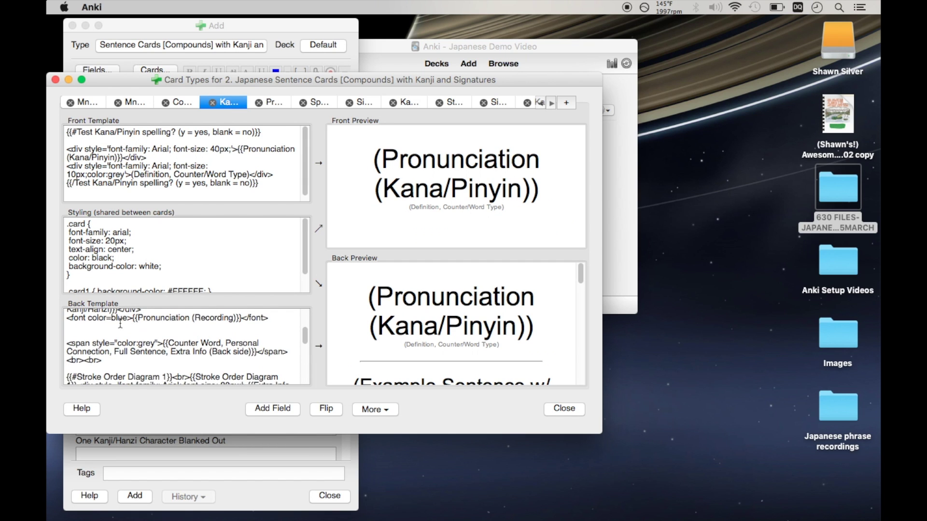
pyautogui.click(117, 325)
pyautogui.press('super+v')
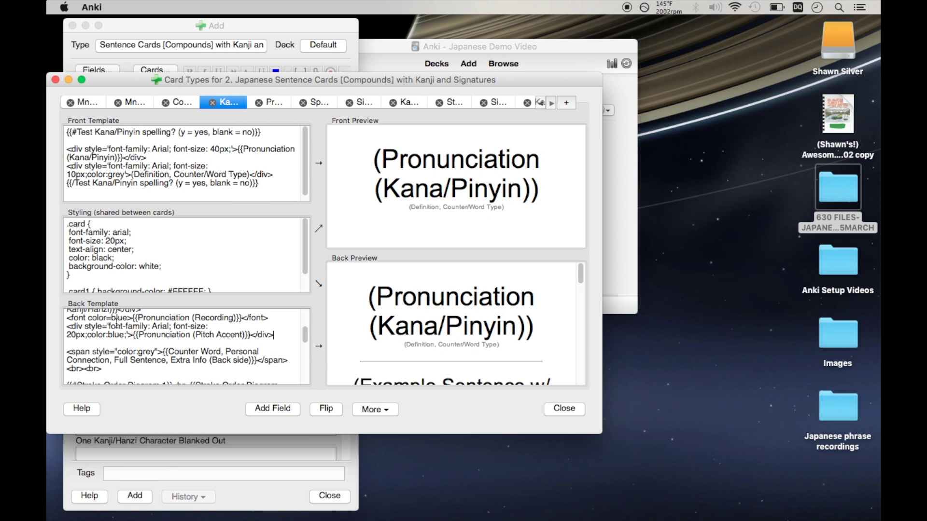
# - Paste the Pitch Accent line below the recording line in the example-sentence card's back template
pyautogui.click(271, 103)
pyautogui.scroll(-2, 197, 337)
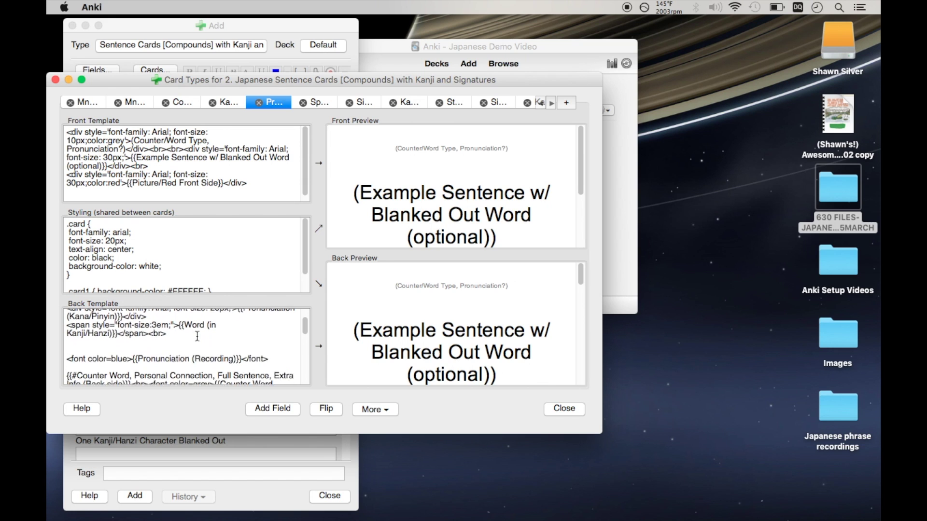
pyautogui.scroll(-5, 196, 337)
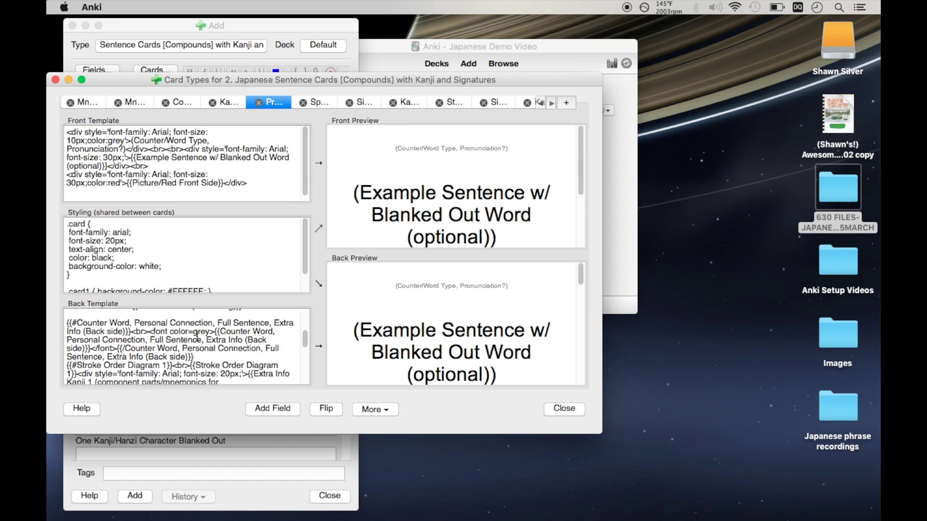
pyautogui.scroll(-3, 197, 336)
pyautogui.scroll(5, 197, 336)
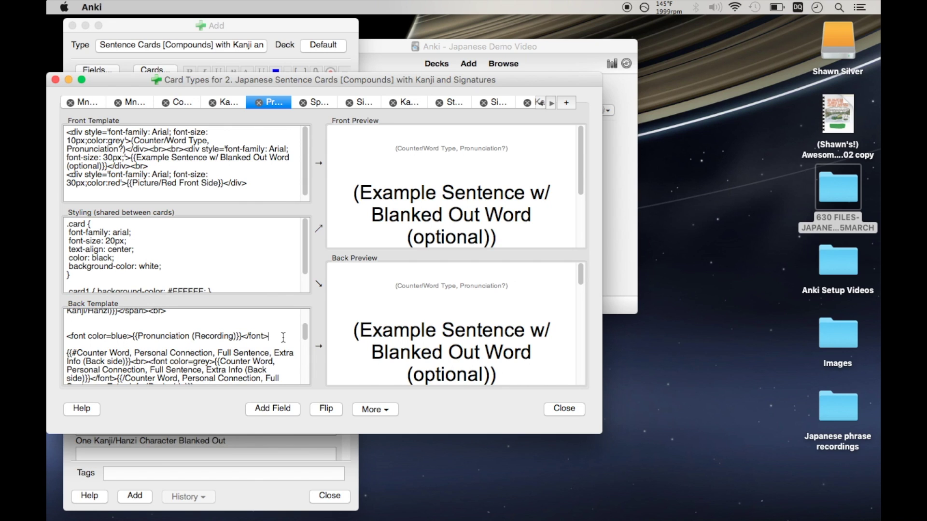
pyautogui.press('Return')
pyautogui.press('cmd+v')
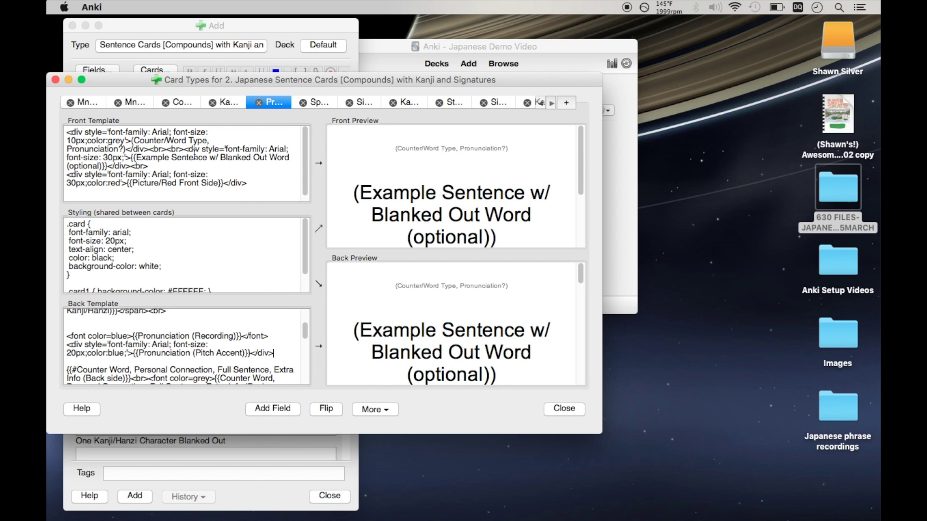
# - Paste the Pitch Accent line after the Counter Word line in the Kana spelling back template, then close the editor
pyautogui.click(318, 104)
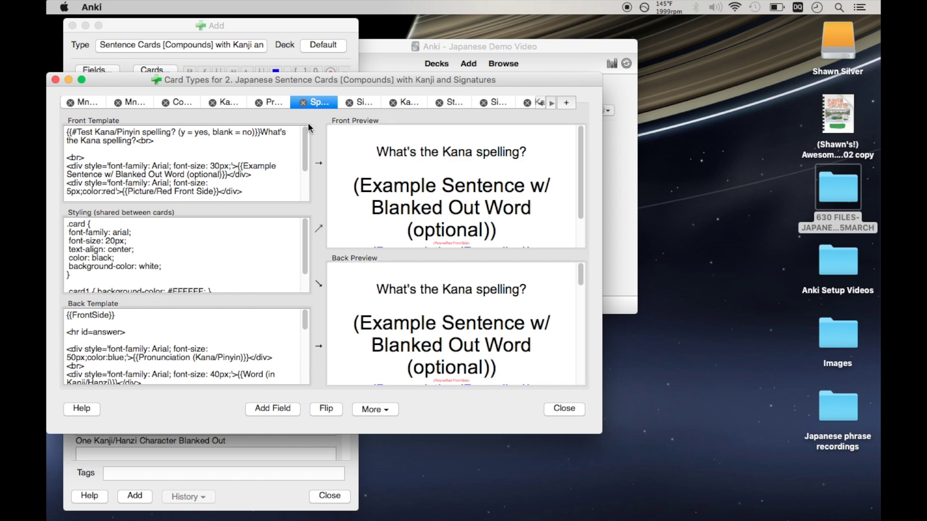
pyautogui.scroll(-5, 175, 333)
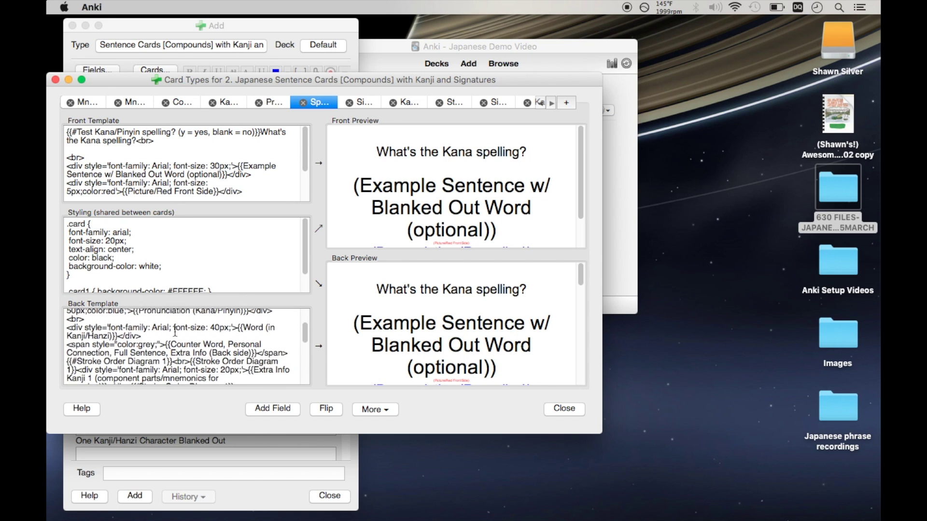
pyautogui.scroll(-5, 174, 333)
pyautogui.scroll(5, 291, 346)
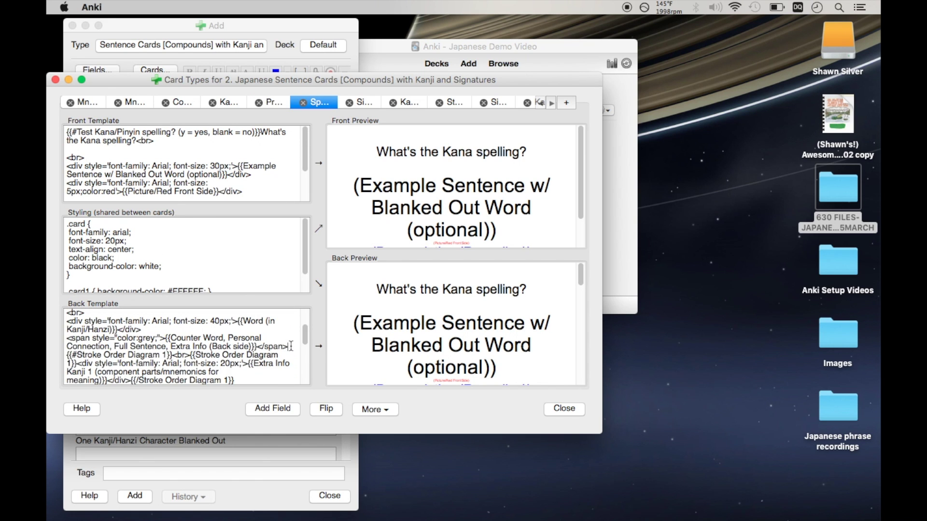
pyautogui.click(291, 347)
pyautogui.press('Return')
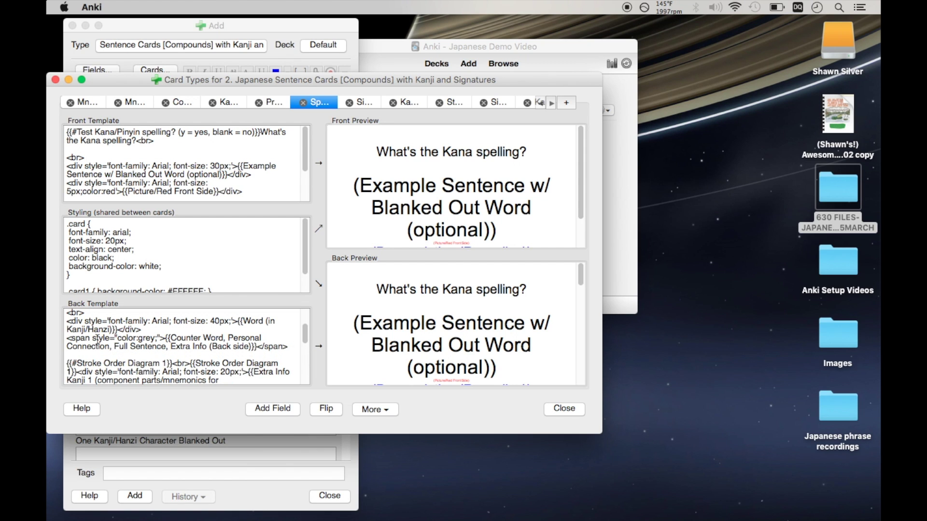
pyautogui.press('super+v')
pyautogui.click(362, 103)
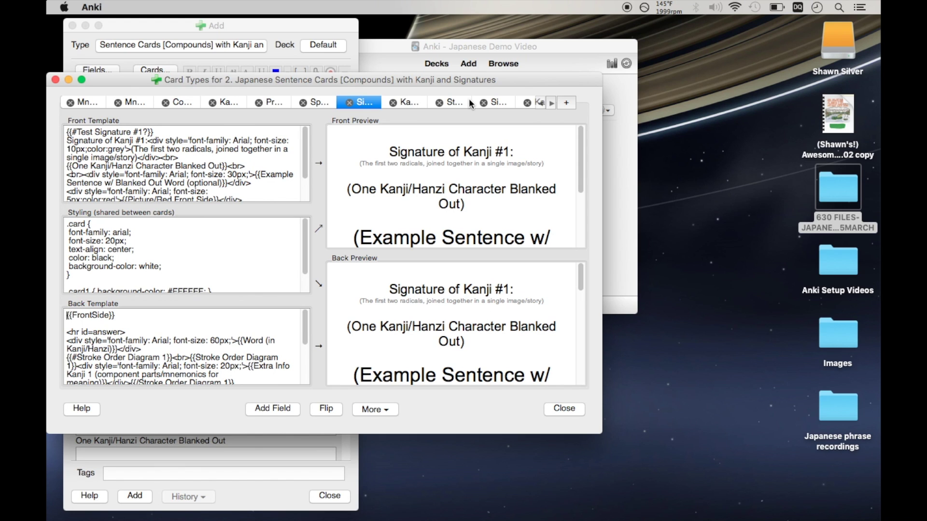
pyautogui.scroll(-10, 471, 104)
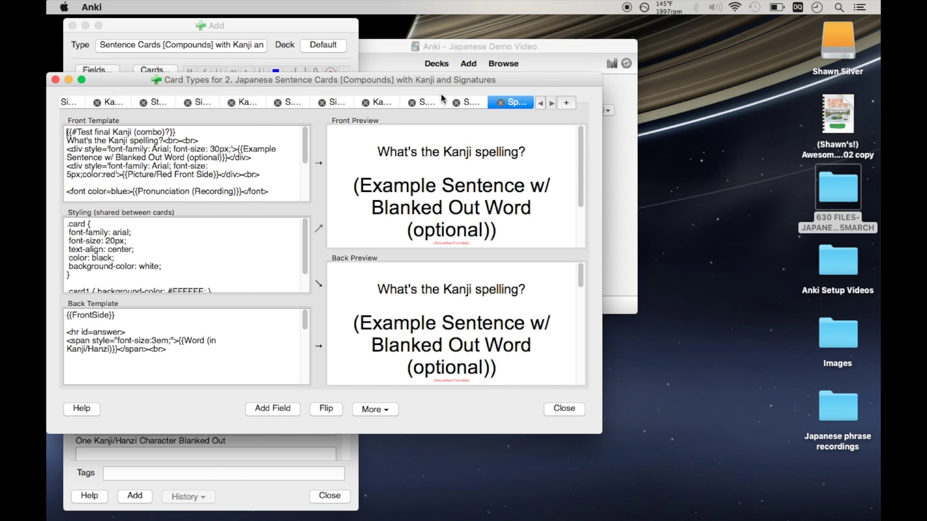
pyautogui.click(55, 80)
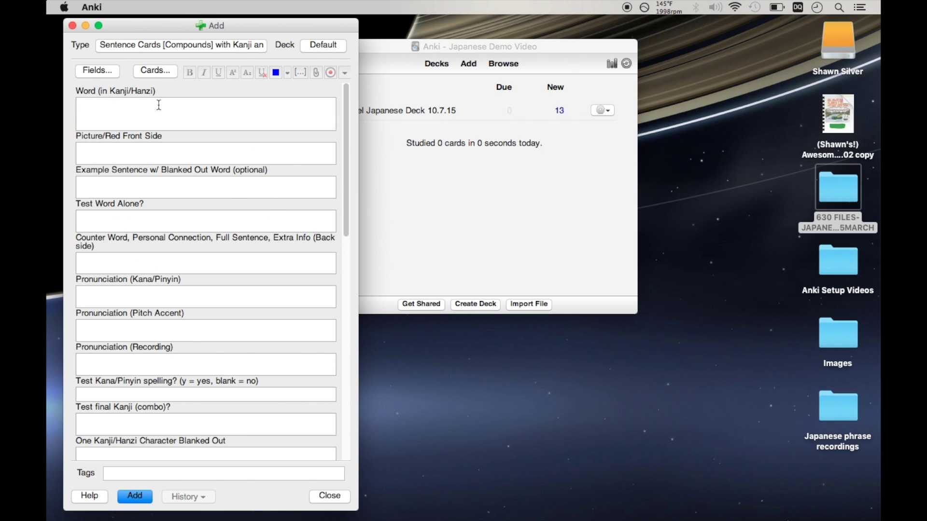
# - Enter 猫 as the word so 猫[ねこ] and ね↓こ fill into the reading and pitch-accent fields
pyautogui.click(147, 115)
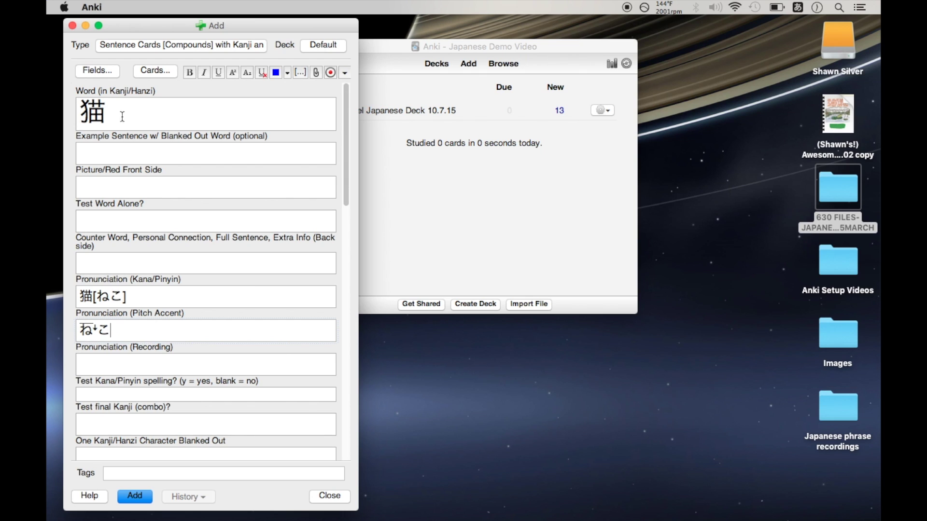
pyautogui.click(120, 103)
pyautogui.scroll(-1, 144, 127)
pyautogui.scroll(1, 144, 127)
pyautogui.moveTo(112, 115); pyautogui.dragTo(79, 116)
# - Delete the generated image from the Stroke Order Diagram 1 field
pyautogui.scroll(-5, 134, 127)
pyautogui.scroll(-4, 134, 128)
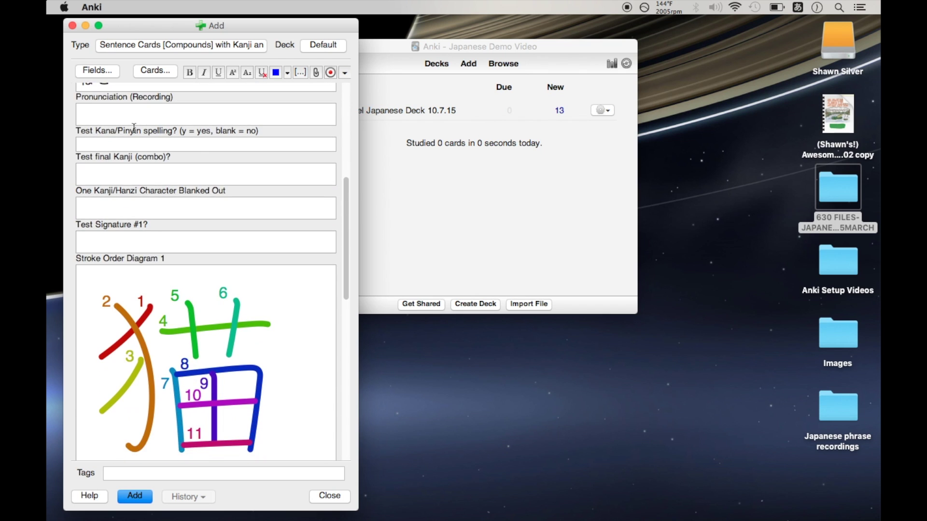
pyautogui.click(115, 249)
pyautogui.click(288, 264)
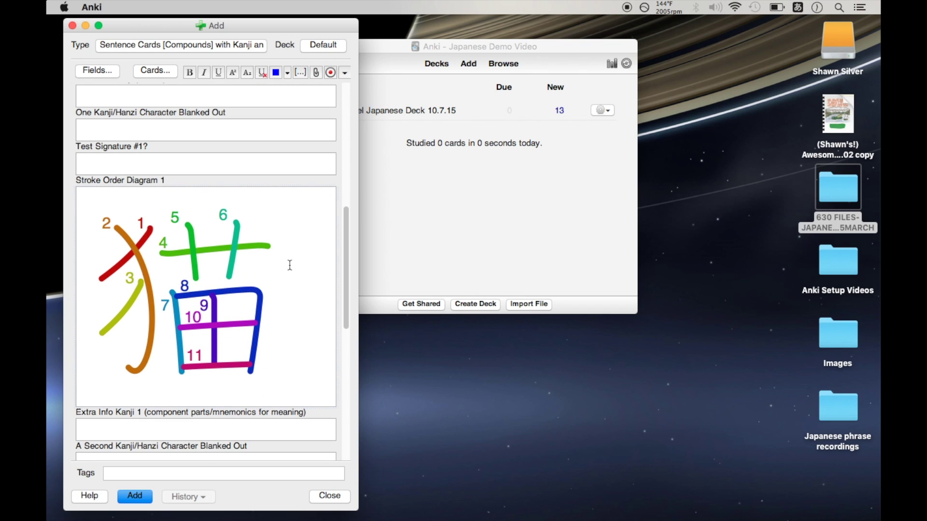
pyautogui.press('BackSpace')
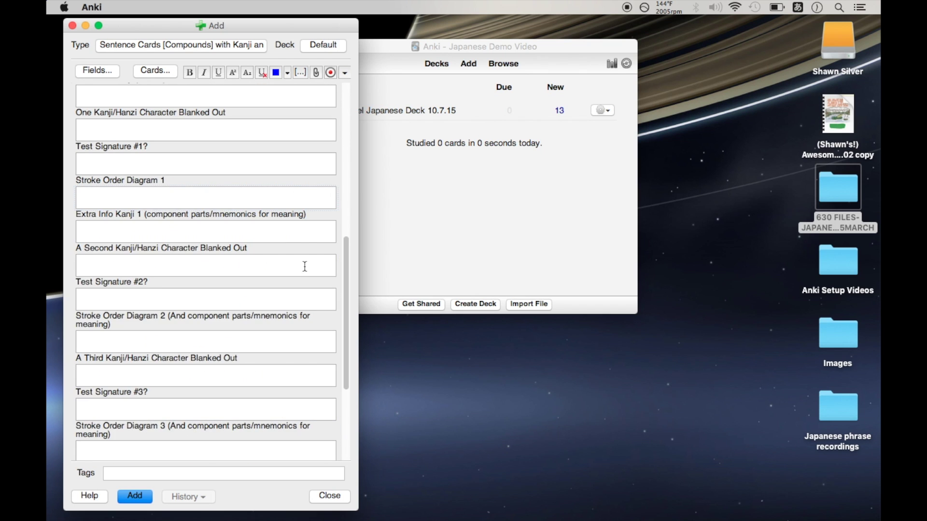
pyautogui.scroll(9, 304, 266)
# - Replace 猫 in the Word field with 二保護, typed as にほご and converted to kanji
pyautogui.doubleClick(156, 118)
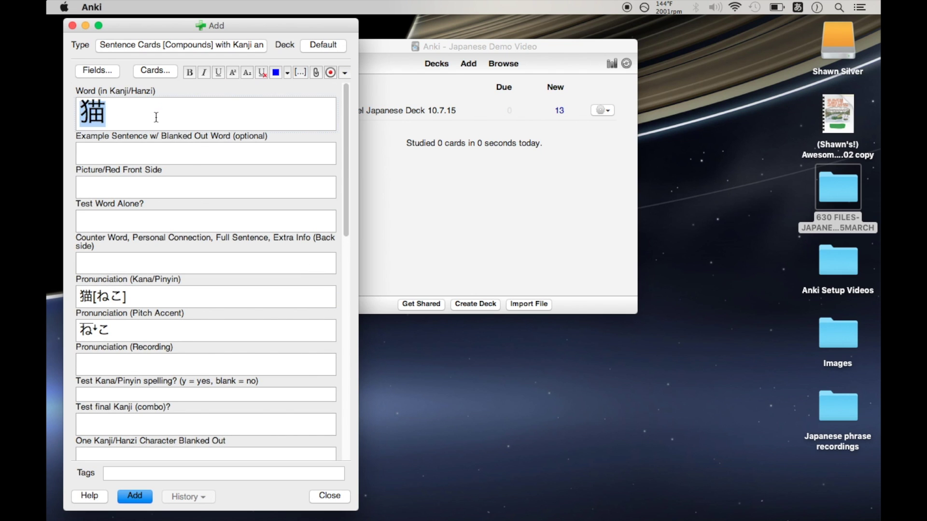
pyautogui.press('BackSpace')
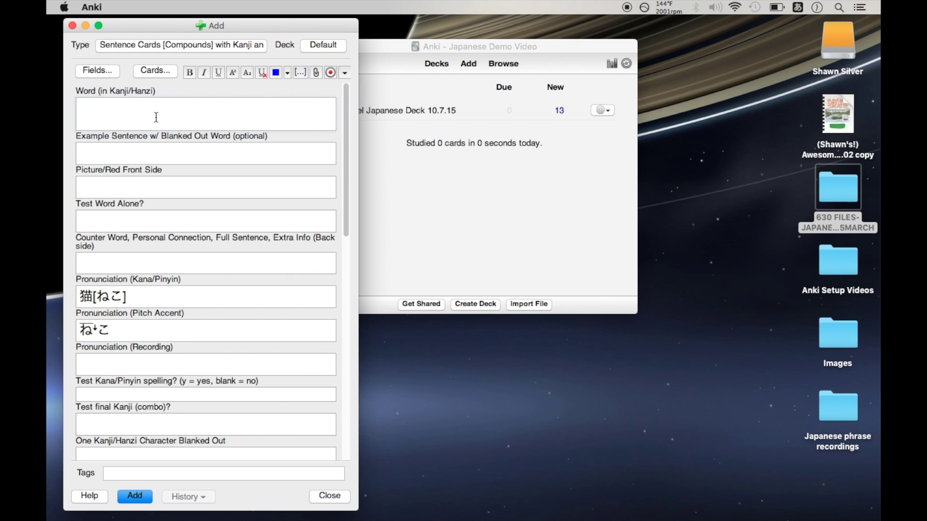
pyautogui.write('にほgo')
pyautogui.press('space')
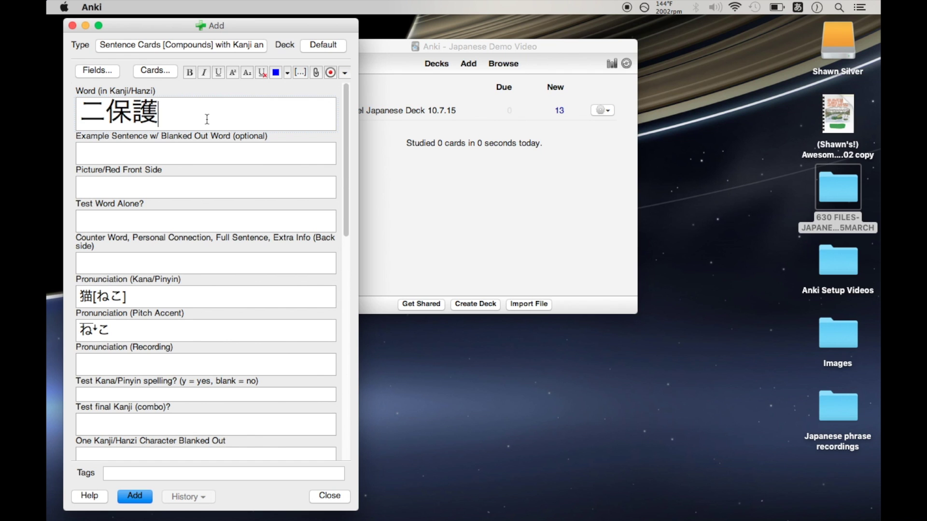
pyautogui.scroll(-10, 174, 121)
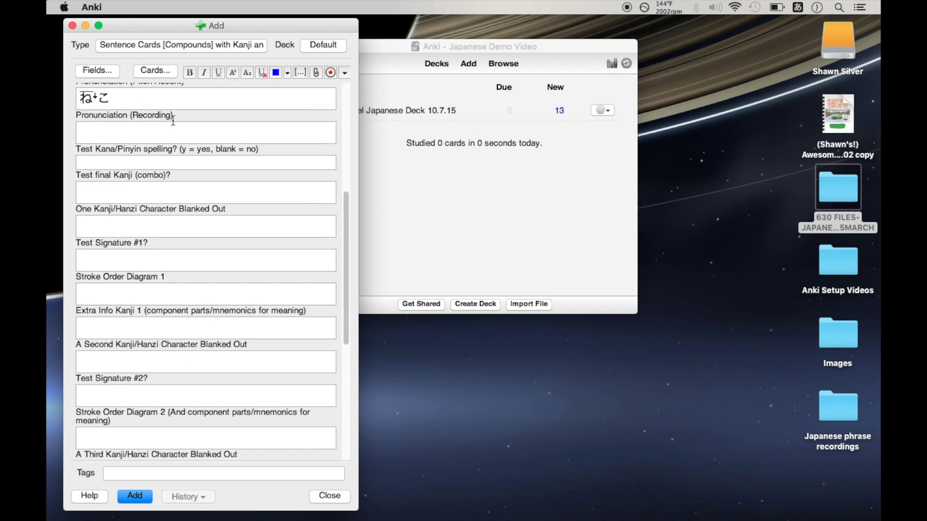
pyautogui.click(166, 295)
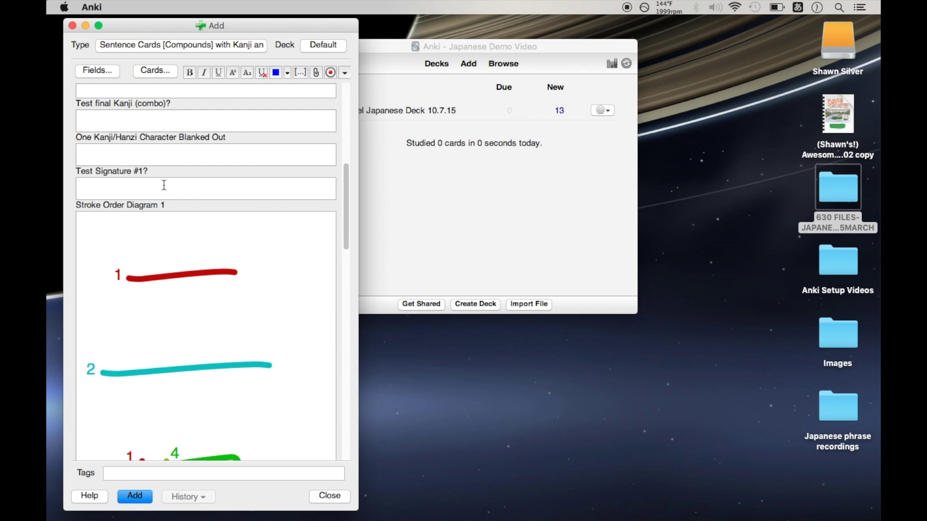
# - Drag the 護 stroke image into Stroke Order Diagram 3 and the 保 image into Stroke Order Diagram 2
pyautogui.scroll(-10, 243, 199)
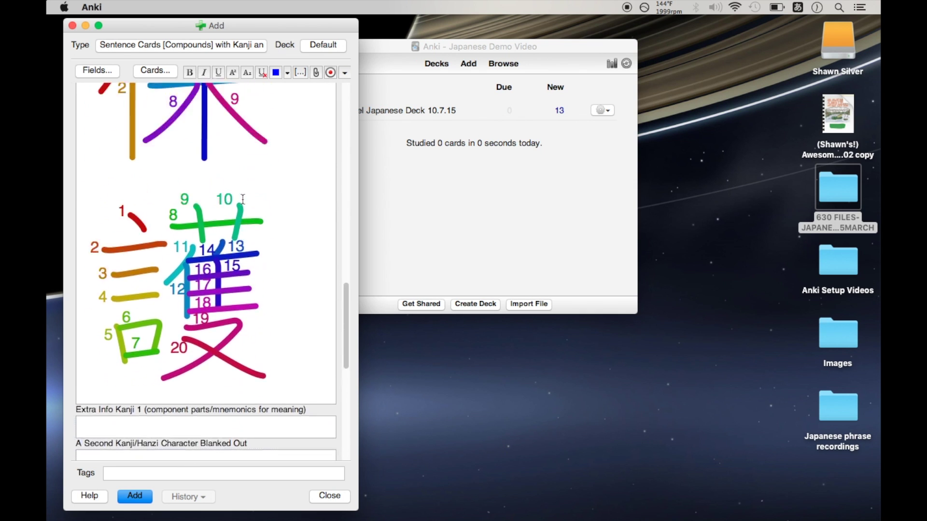
pyautogui.scroll(6, 243, 199)
pyautogui.scroll(-8, 242, 199)
pyautogui.scroll(5, 243, 199)
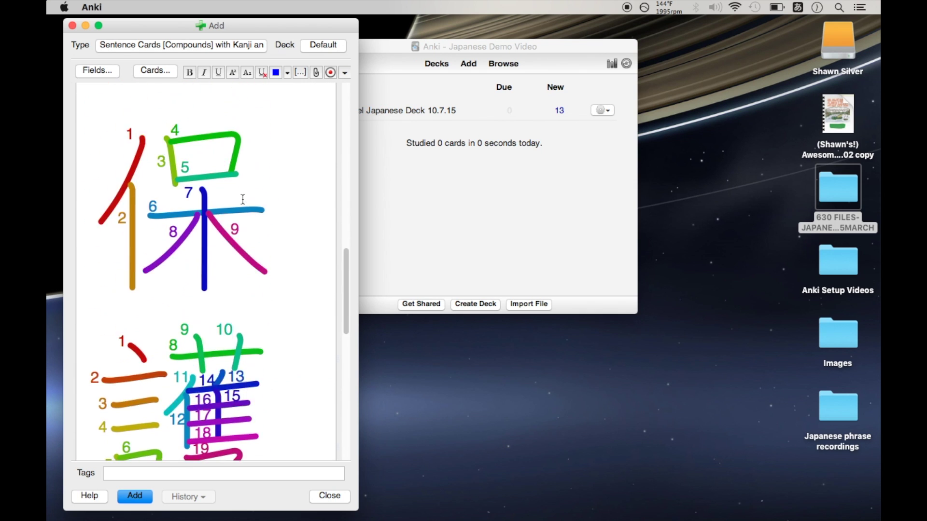
pyautogui.scroll(2, 243, 200)
pyautogui.scroll(-6, 242, 200)
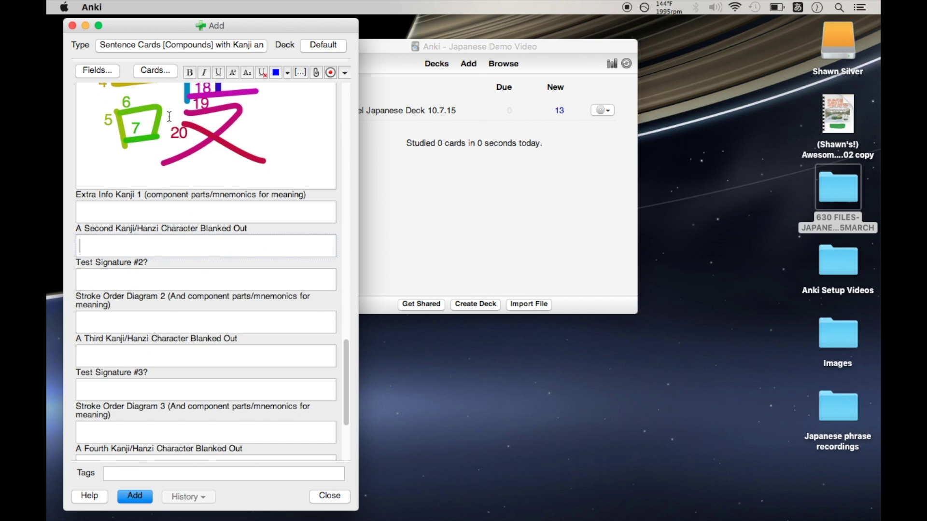
pyautogui.moveTo(170, 118)
pyautogui.mouseDown()
pyautogui.moveTo(231, 226)
pyautogui.moveTo(203, 328)
pyautogui.moveTo(196, 338)
pyautogui.moveTo(172, 328)
pyautogui.moveTo(184, 424)
pyautogui.mouseUp()
pyautogui.scroll(5, 184, 267)
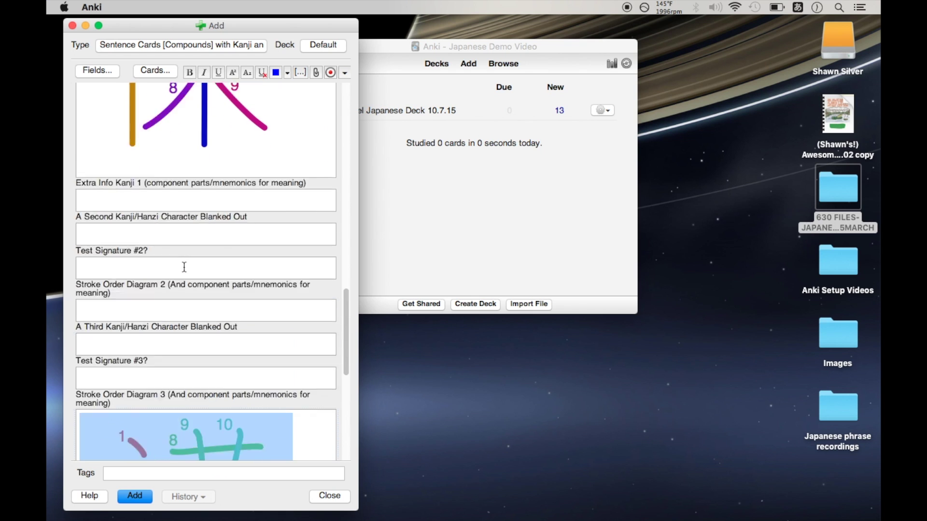
pyautogui.moveTo(161, 138)
pyautogui.mouseDown()
pyautogui.moveTo(198, 330)
pyautogui.moveTo(157, 391)
pyautogui.moveTo(136, 392)
pyautogui.moveTo(108, 372)
pyautogui.mouseUp()
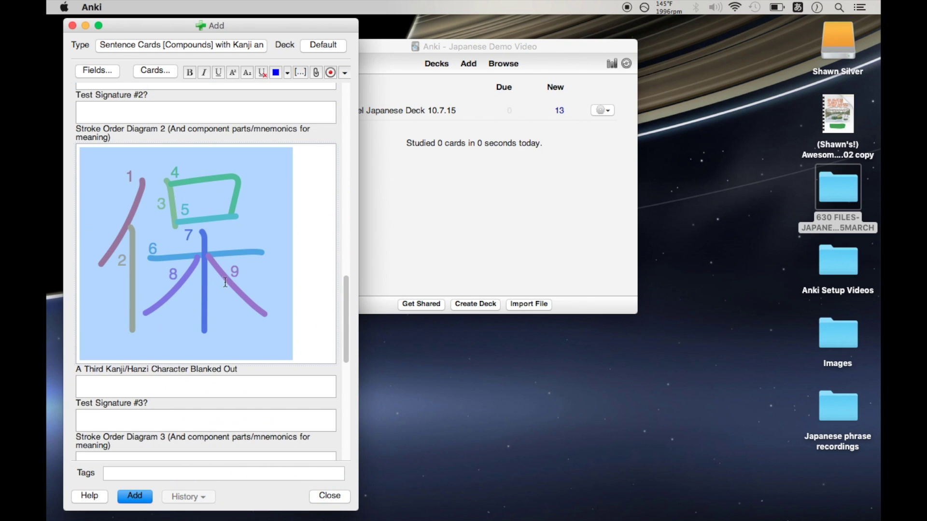
pyautogui.scroll(5, 225, 282)
pyautogui.scroll(3, 225, 282)
pyautogui.scroll(-10, 225, 282)
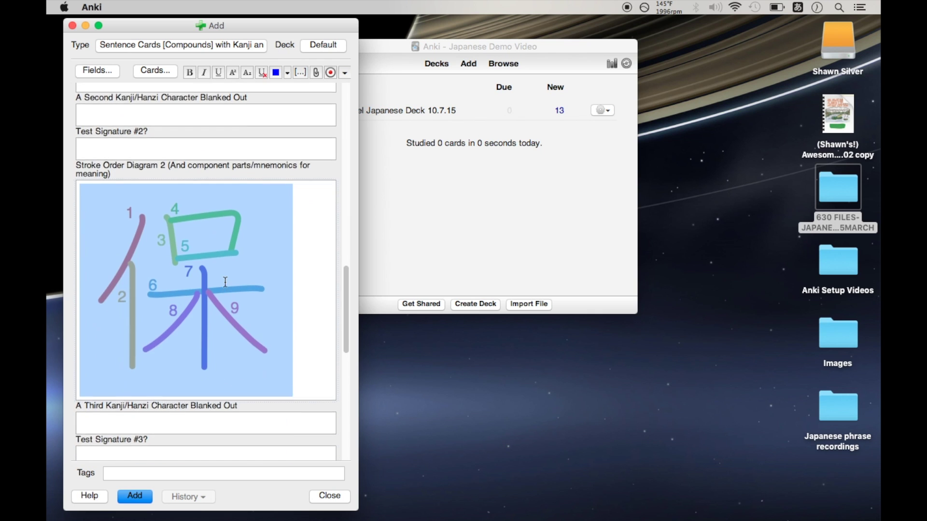
pyautogui.scroll(5, 225, 282)
pyautogui.click(197, 310)
# - Delete the 保 and 護 images from Stroke Order Diagram 1, leaving only 二
pyautogui.scroll(10, 197, 310)
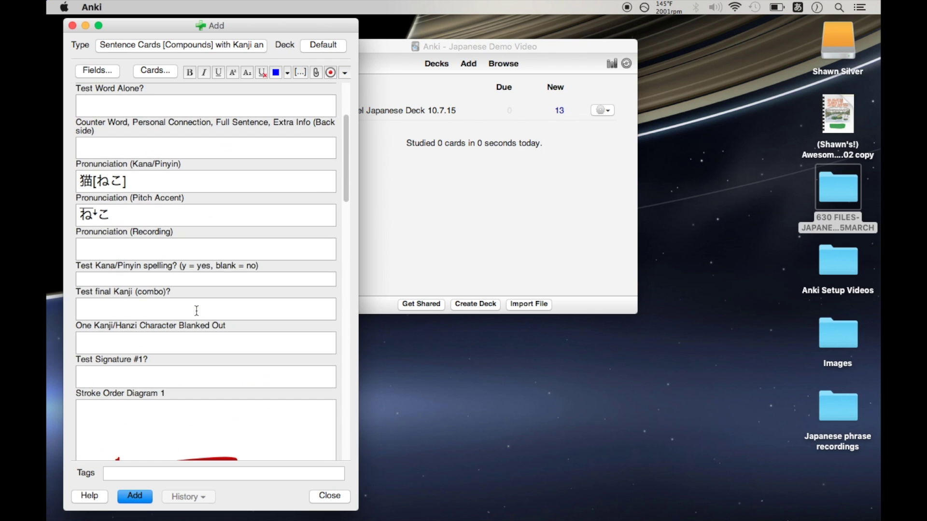
pyautogui.scroll(2, 196, 310)
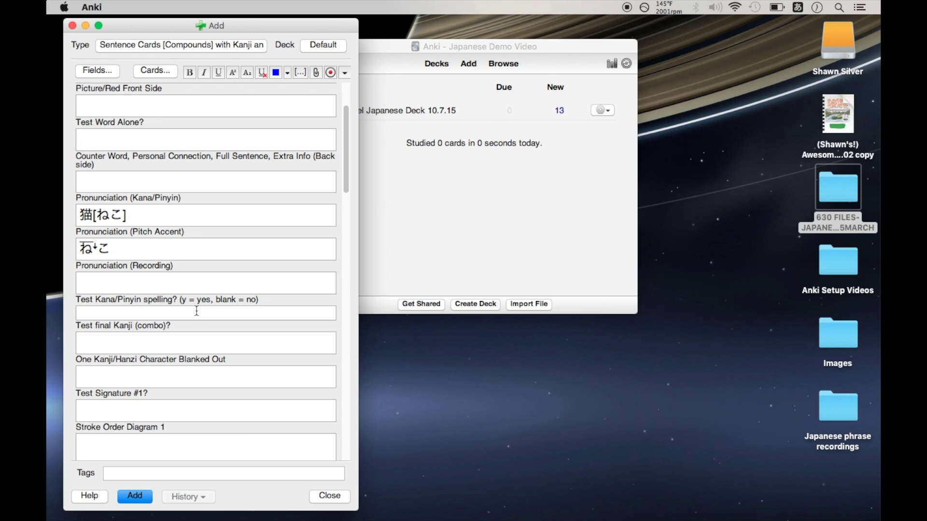
pyautogui.scroll(5, 196, 310)
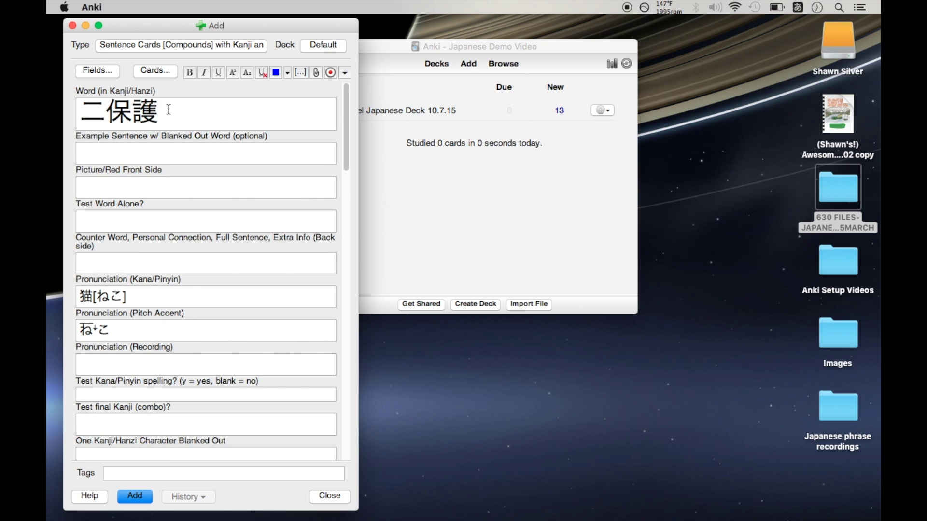
pyautogui.click(185, 119)
pyautogui.scroll(-5, 175, 154)
pyautogui.scroll(-10, 176, 155)
pyautogui.scroll(-5, 192, 151)
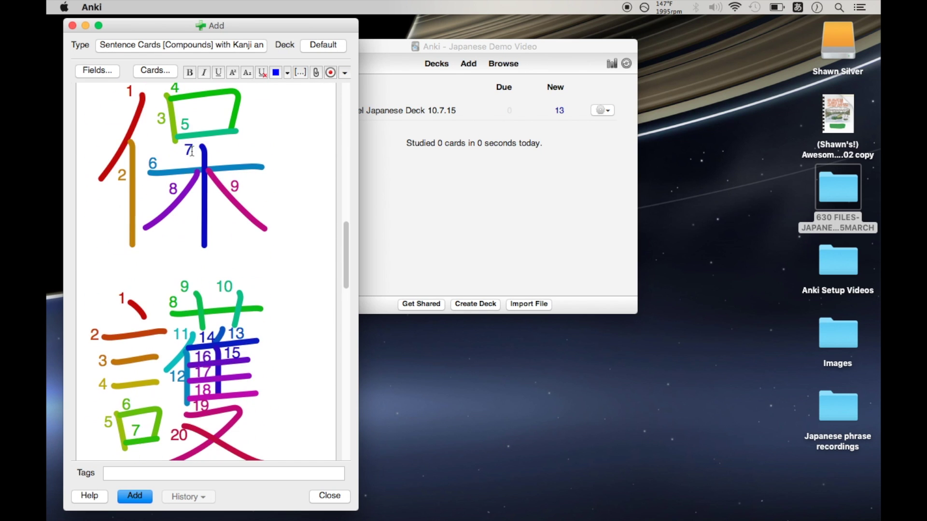
pyautogui.scroll(-5, 192, 151)
pyautogui.scroll(5, 191, 151)
pyautogui.scroll(-5, 192, 151)
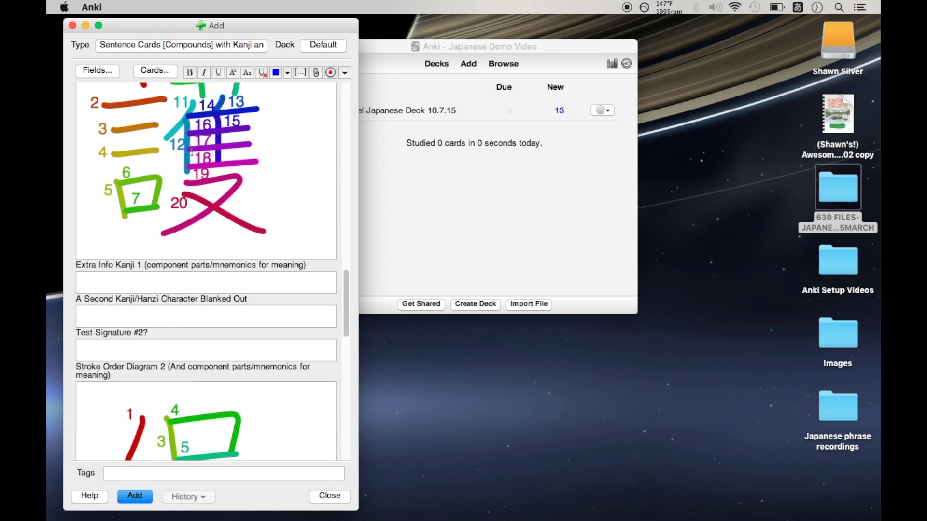
pyautogui.scroll(-5, 192, 151)
pyautogui.scroll(5, 192, 151)
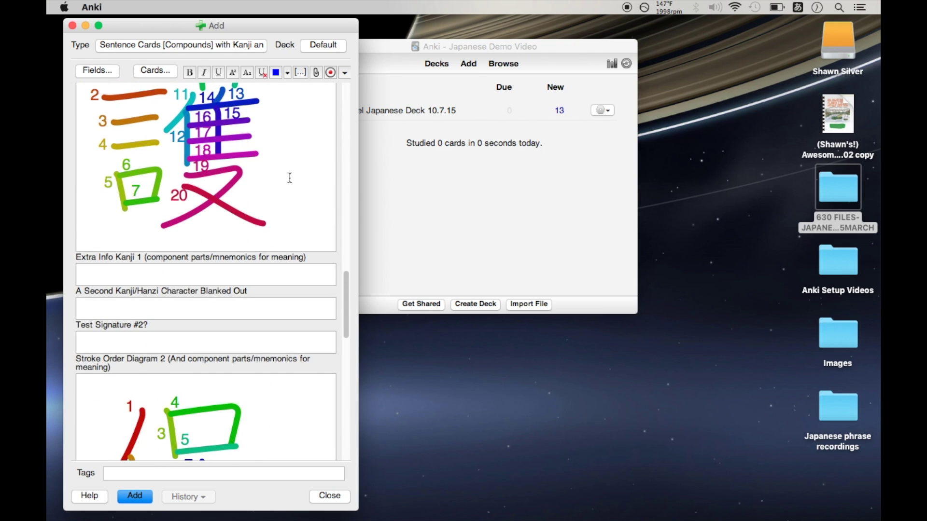
pyautogui.click(330, 180)
pyautogui.press('BackSpace')
pyautogui.press('BackSpace')
# - Review the note's fields, from Test final Kanji back to the word, ending in Example Sentence
pyautogui.scroll(5, 330, 180)
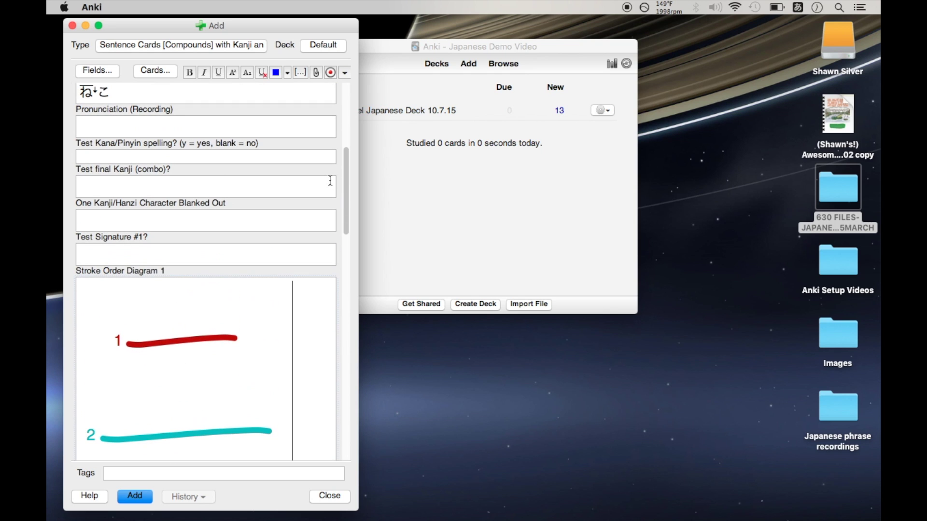
pyautogui.click(218, 182)
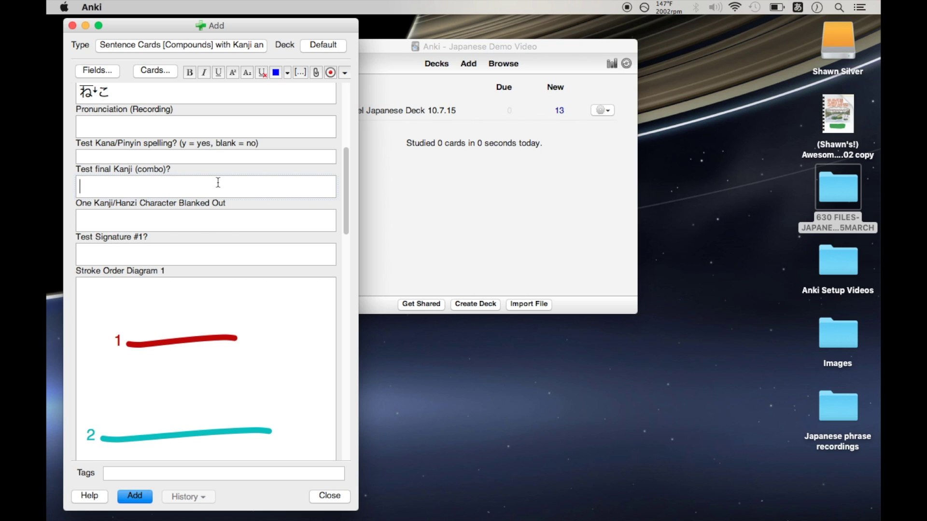
pyautogui.scroll(5, 211, 164)
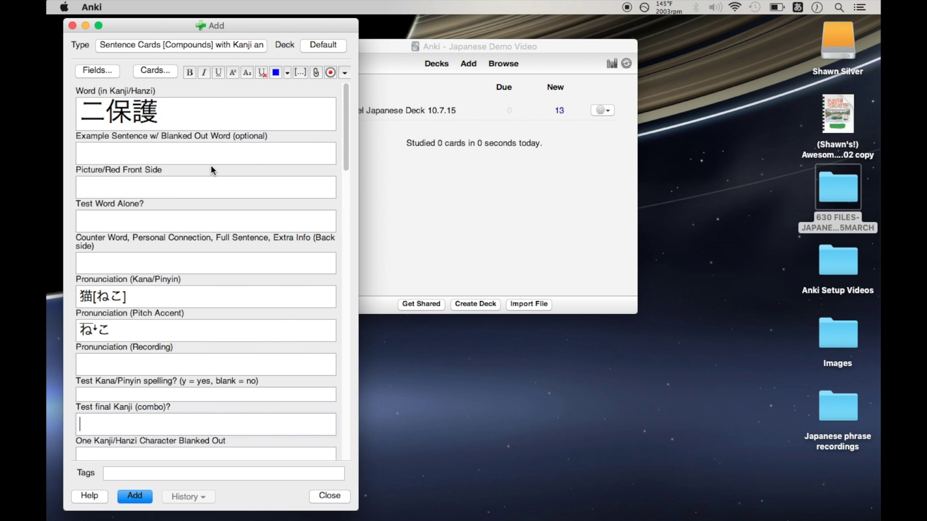
pyautogui.click(196, 114)
pyautogui.scroll(-10, 181, 304)
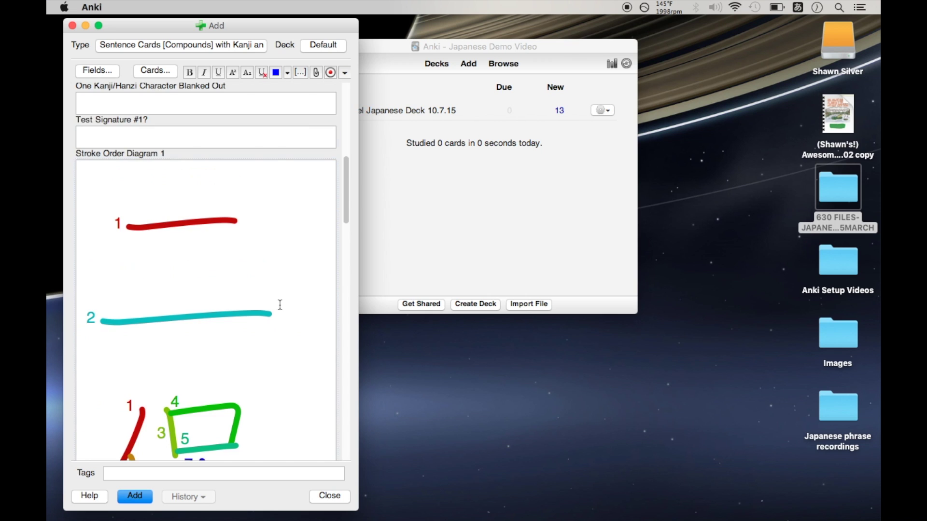
pyautogui.scroll(-5, 278, 306)
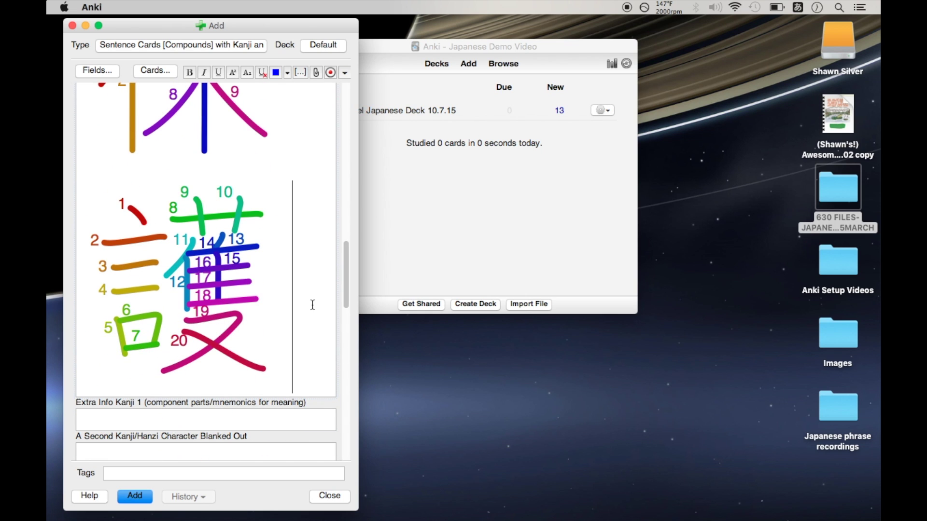
pyautogui.scroll(3, 313, 305)
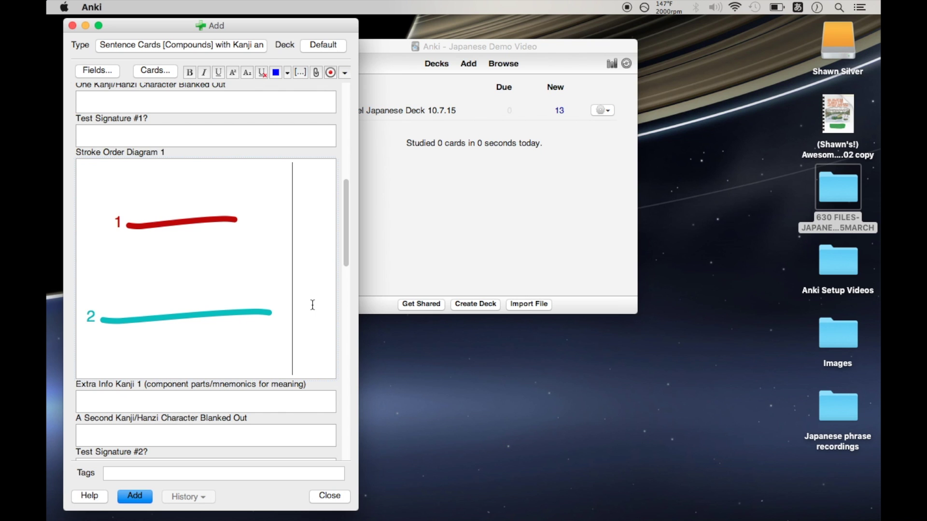
pyautogui.scroll(1, 313, 305)
pyautogui.scroll(6, 313, 304)
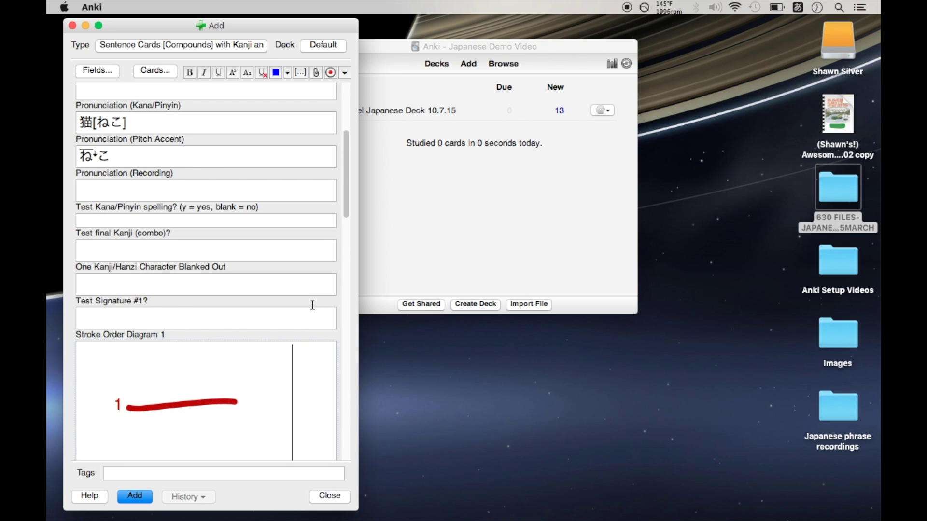
pyautogui.scroll(2, 313, 305)
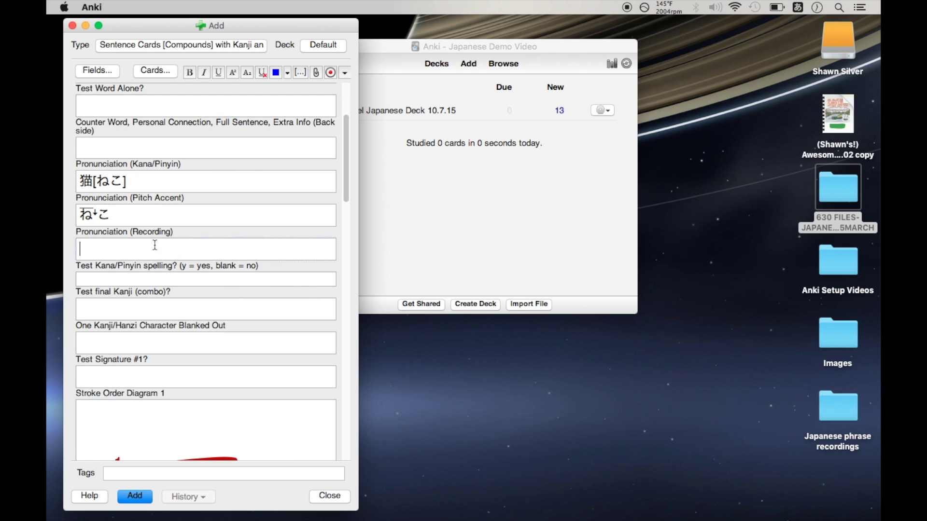
pyautogui.scroll(4, 155, 245)
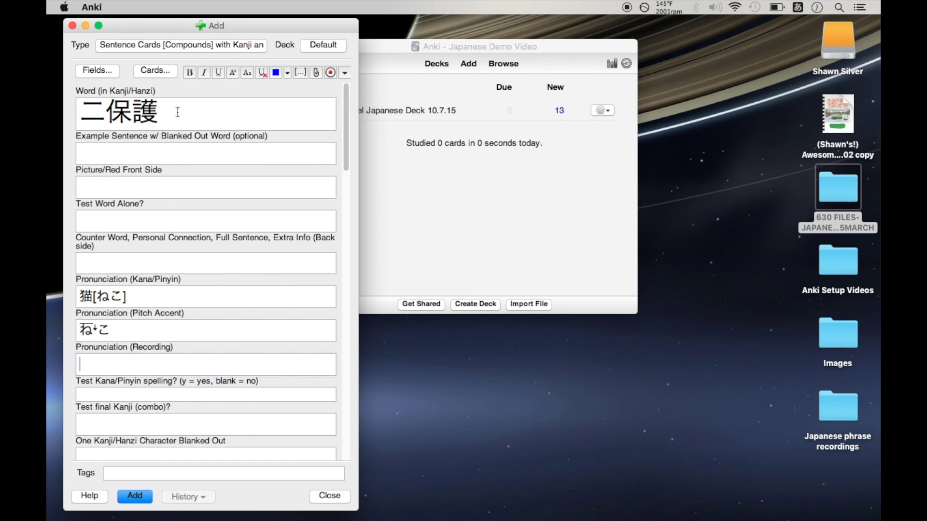
pyautogui.scroll(-5, 230, 248)
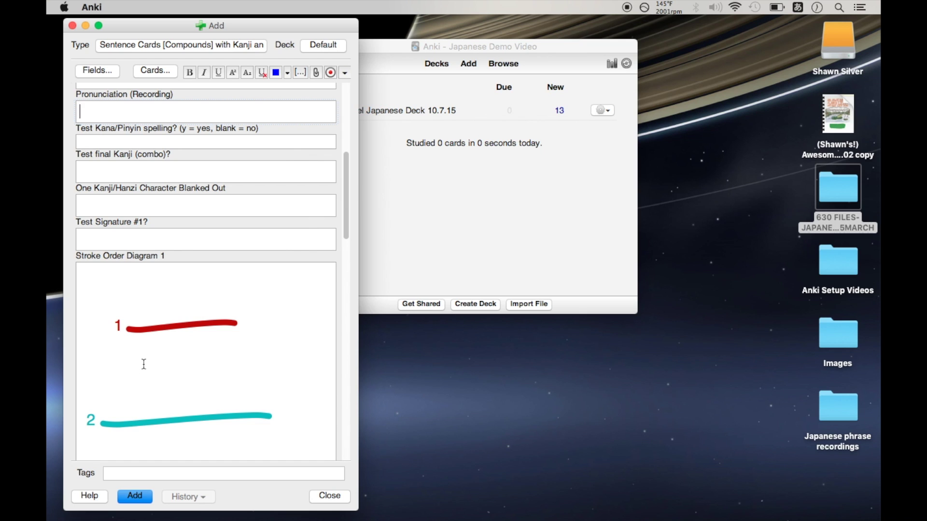
pyautogui.scroll(5, 144, 364)
pyautogui.click(131, 152)
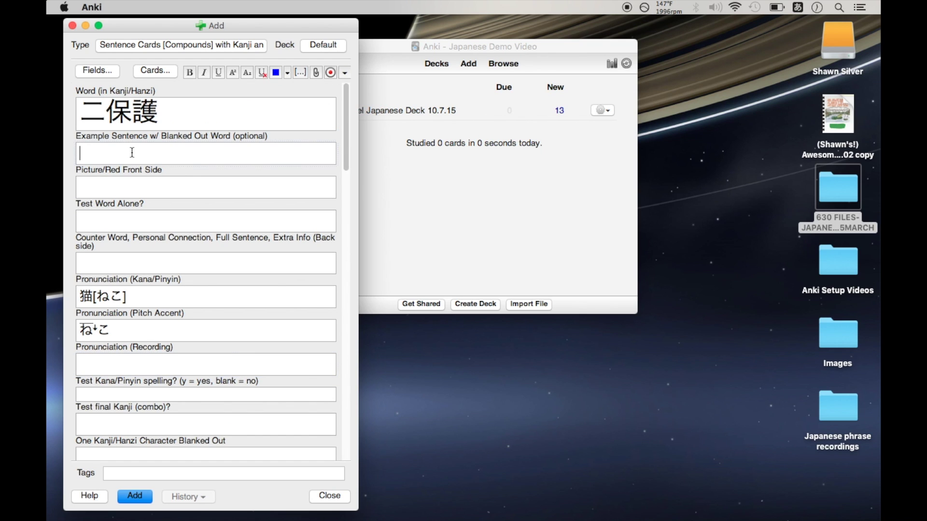
# - Reposition the Picture/Red Front Side field to position 1 in the note type's field list
pyautogui.click(97, 70)
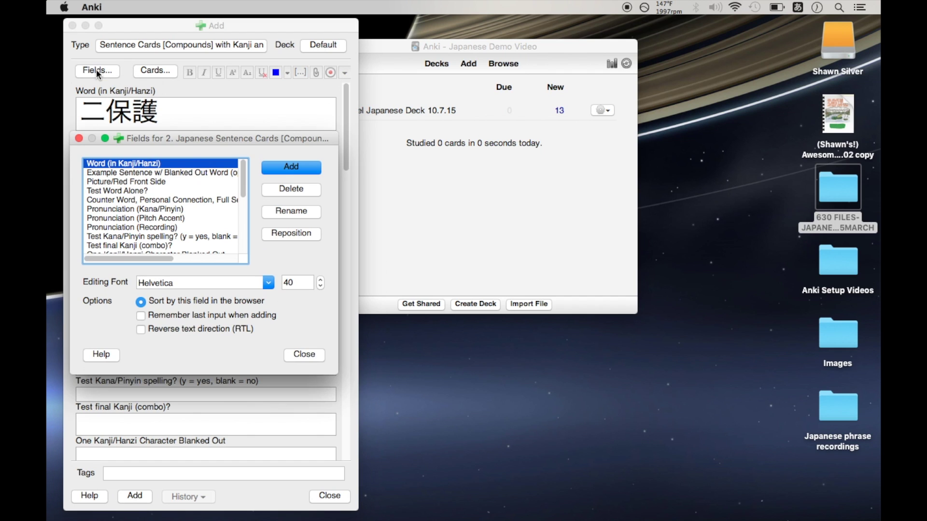
pyautogui.click(140, 182)
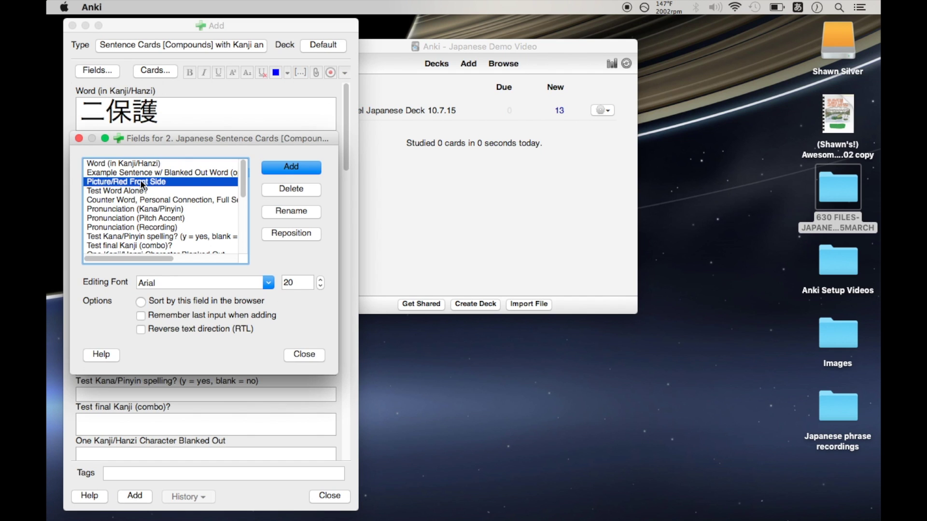
pyautogui.click(300, 233)
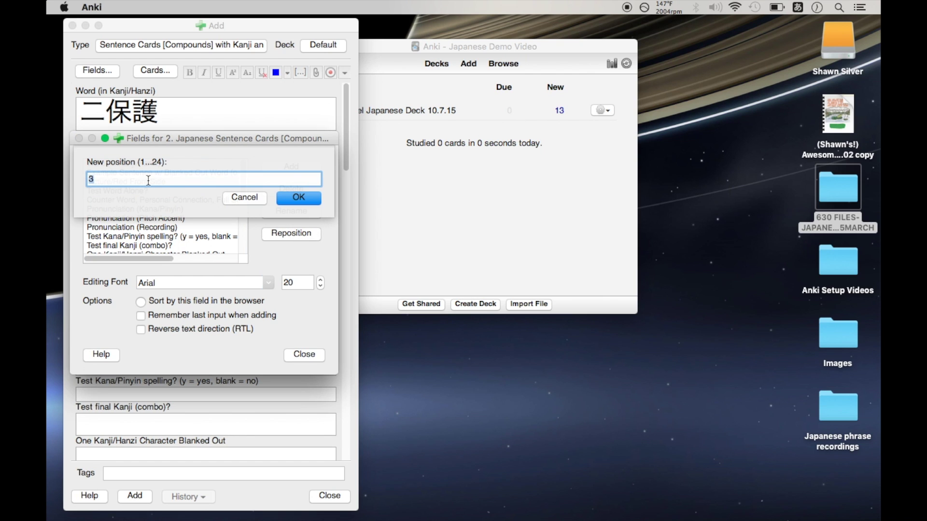
pyautogui.click(283, 193)
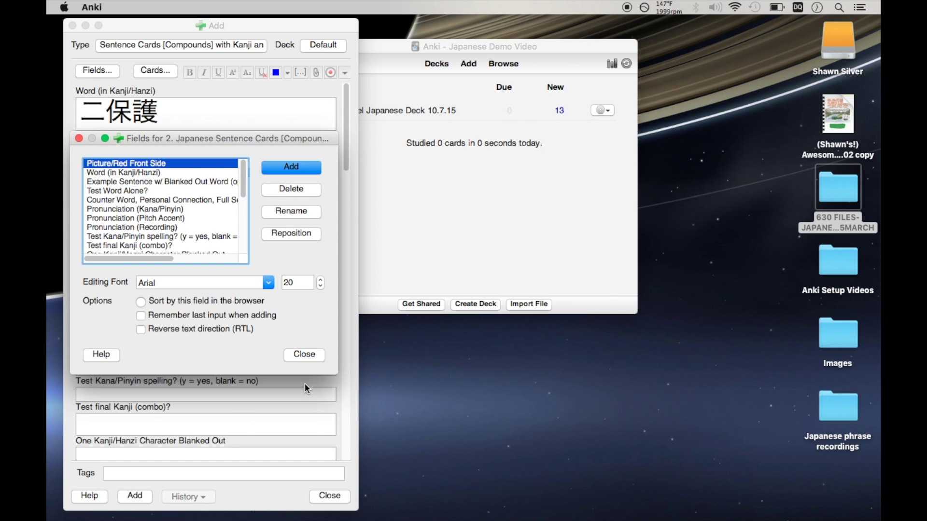
pyautogui.click(290, 355)
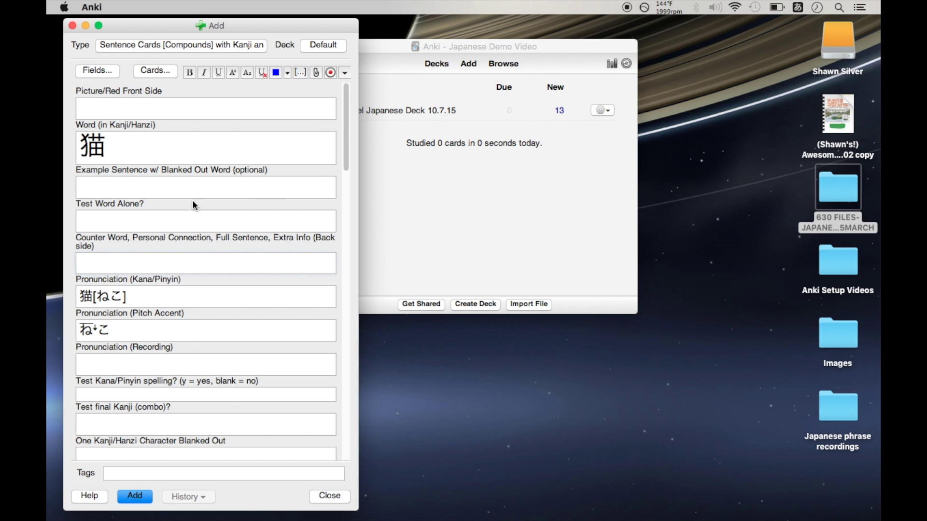
pyautogui.scroll(-3, 195, 205)
# - Close the Add window with Escape, returning to the deck list with Model Japanese Deck 10.7.15
pyautogui.scroll(-5, 193, 202)
pyautogui.scroll(10, 193, 202)
pyautogui.press('Escape')
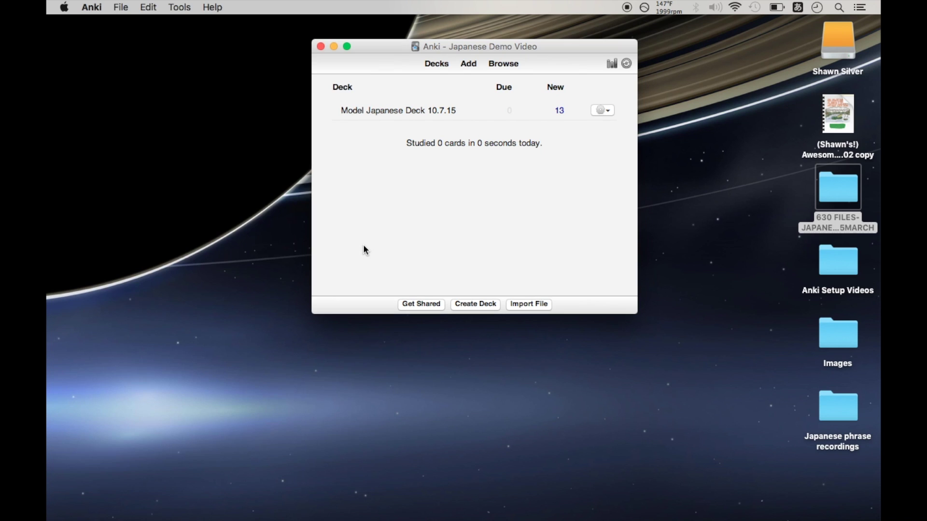